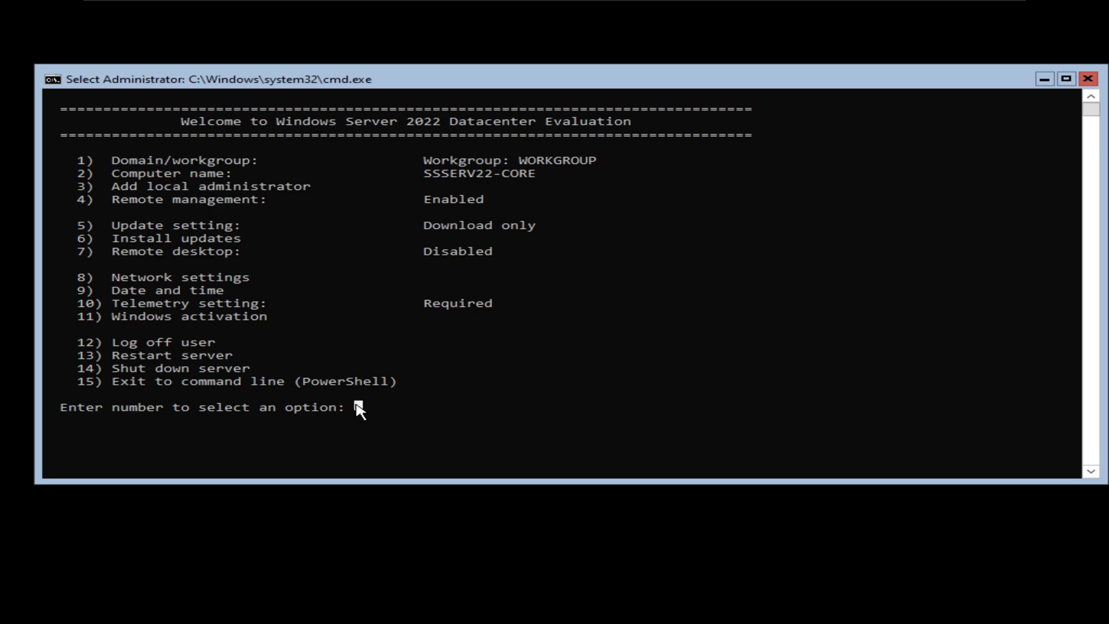
Open the network settings for the adapter with index 1
key("Escape")
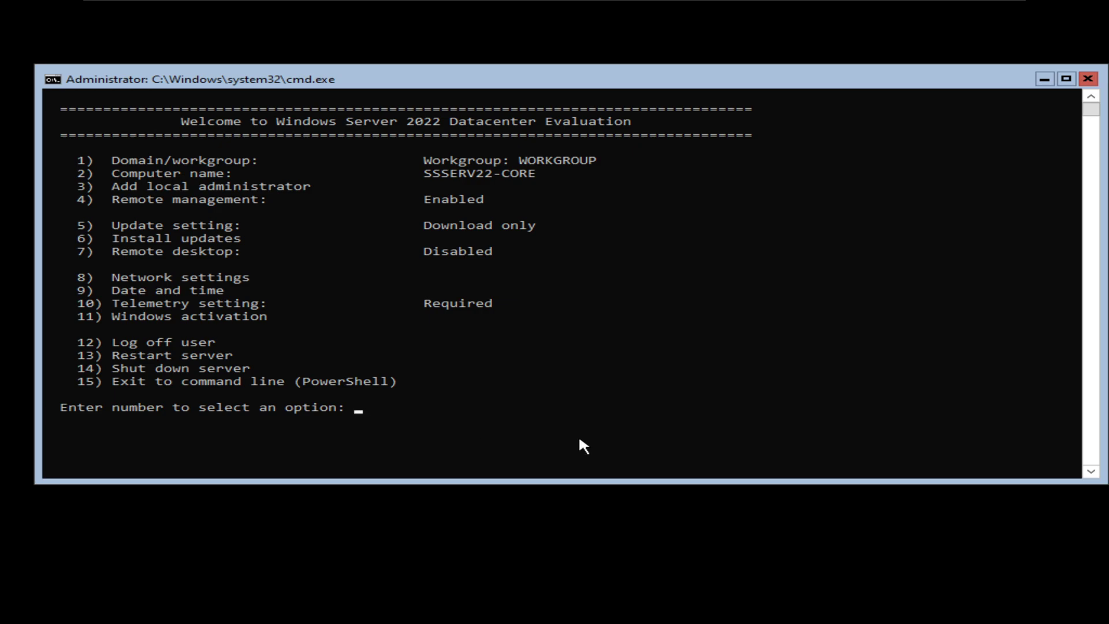
type("8")
key("Return")
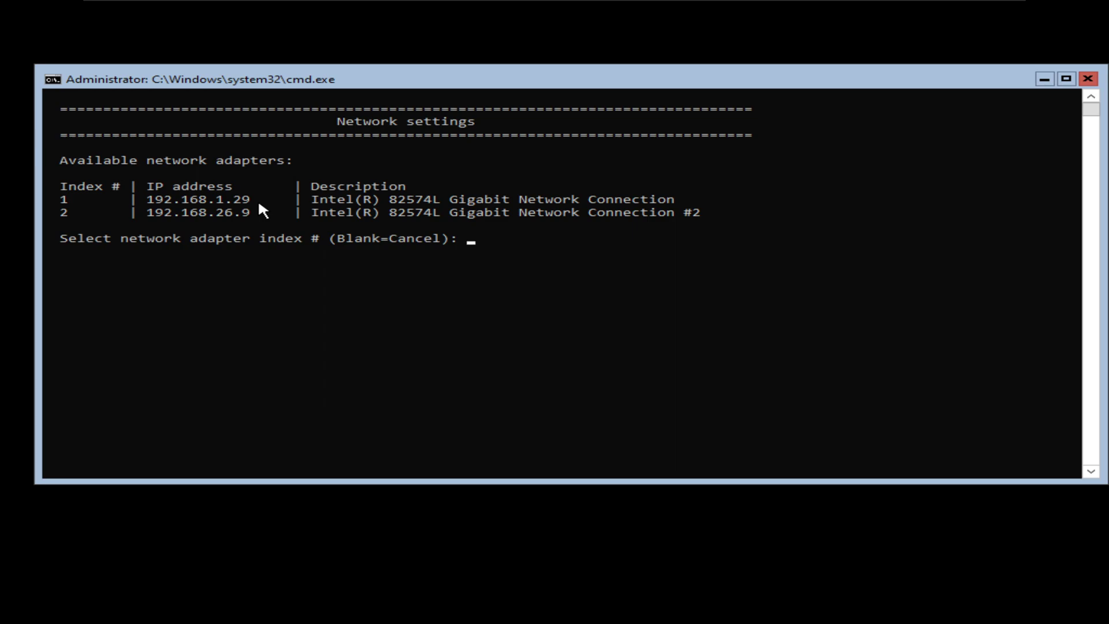
type("1")
key("Return")
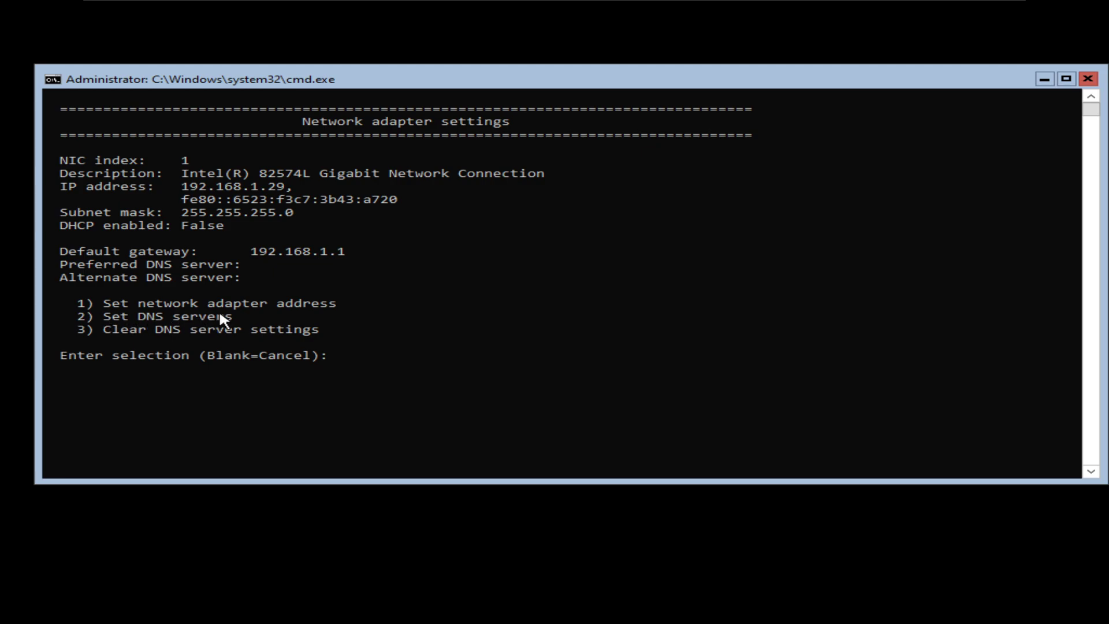
Configure the adapter with static IP address 192.168.1.4 and subnet mask 255.255.255.0
left_click(358, 354)
type("1")
key("Return")
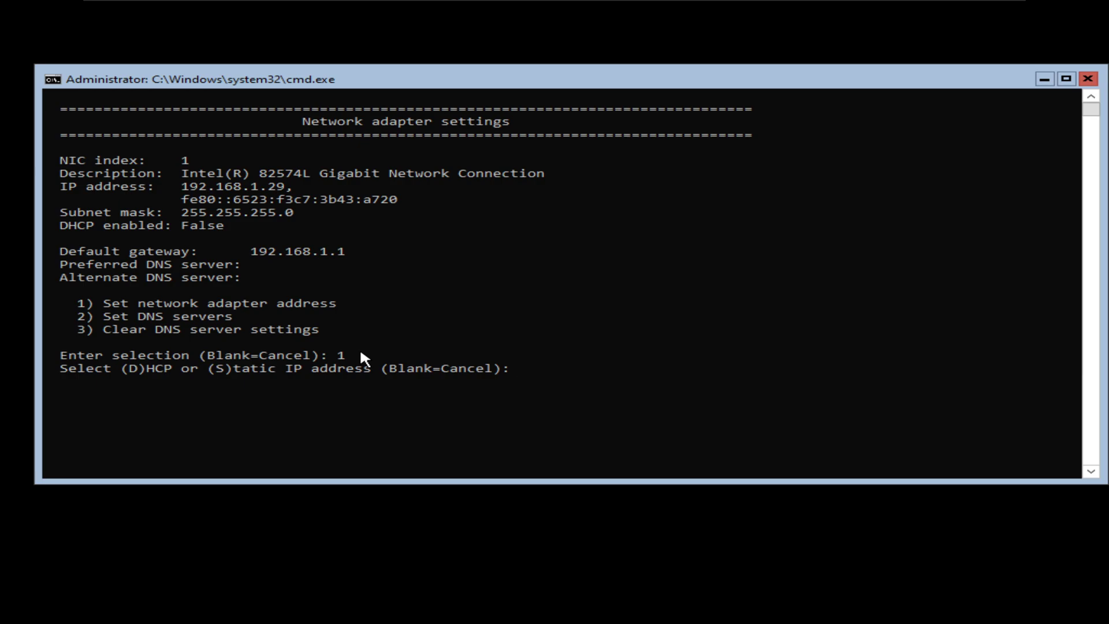
type("d")
key("BackSpace")
type("s")
key("Return")
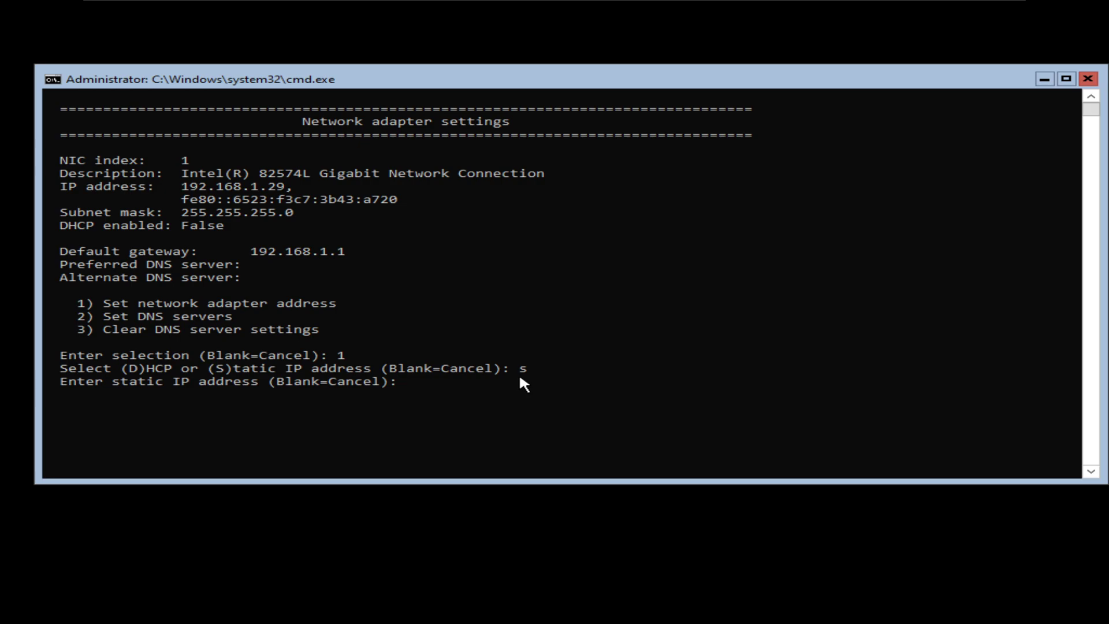
type("192.168.1.4")
key("Return")
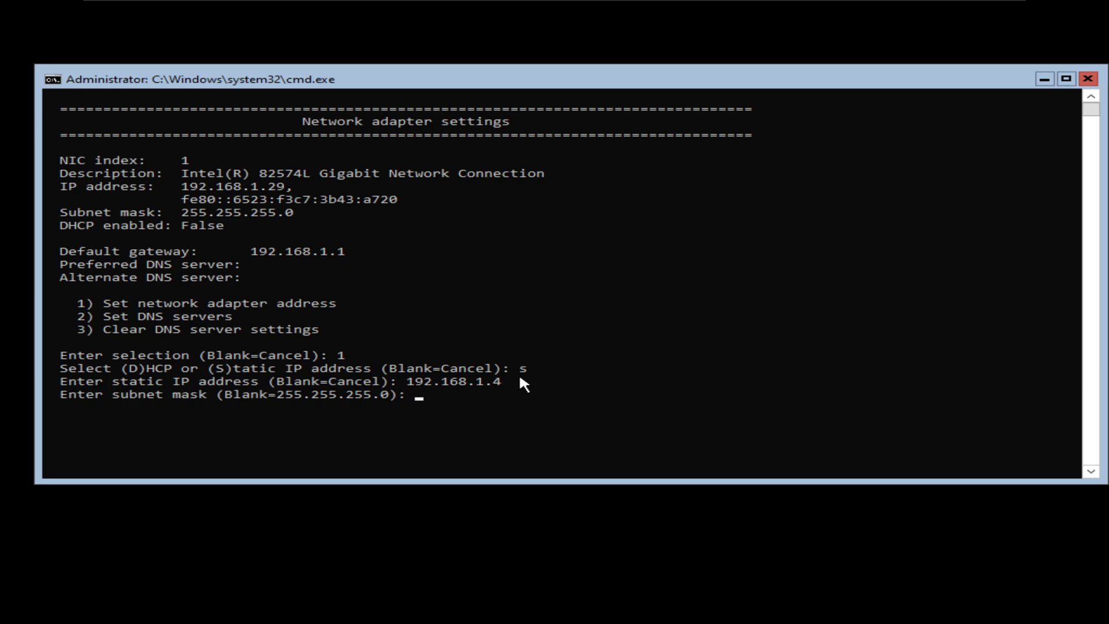
type("255.255.255.0")
key("Return")
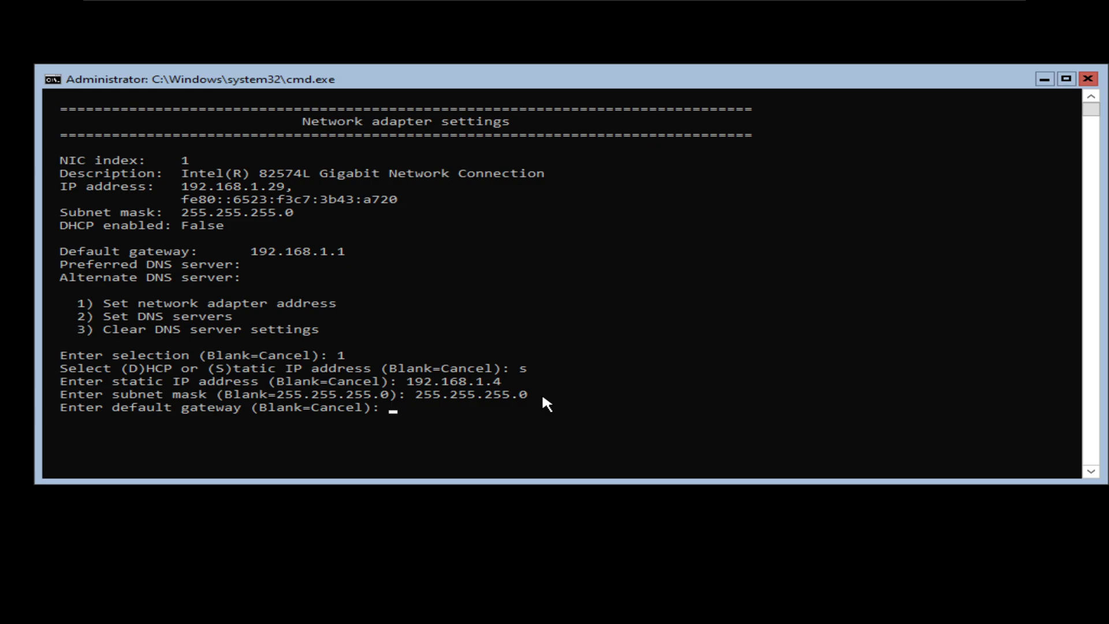
type("192.168.1.1")
left_click(508, 414)
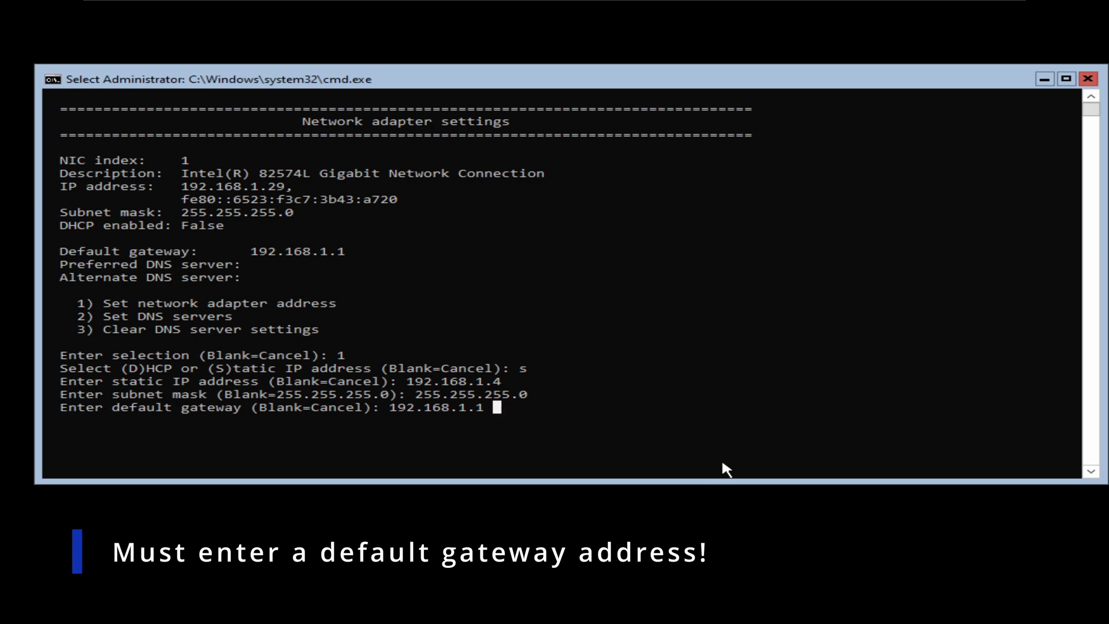
key("Escape")
key("Up")
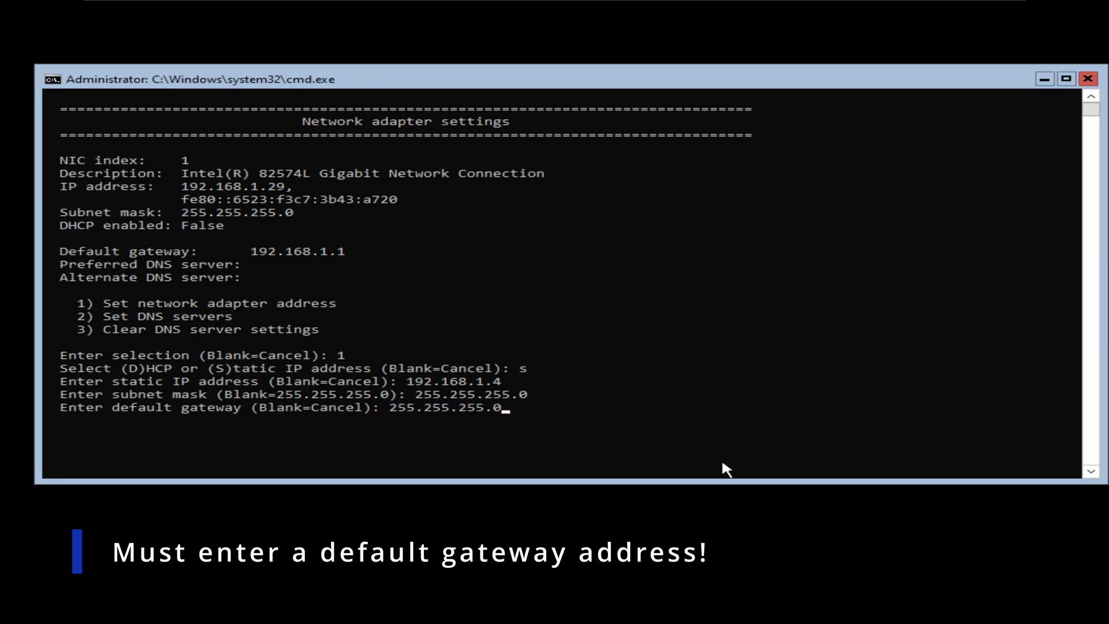
key("Up")
key("Up")
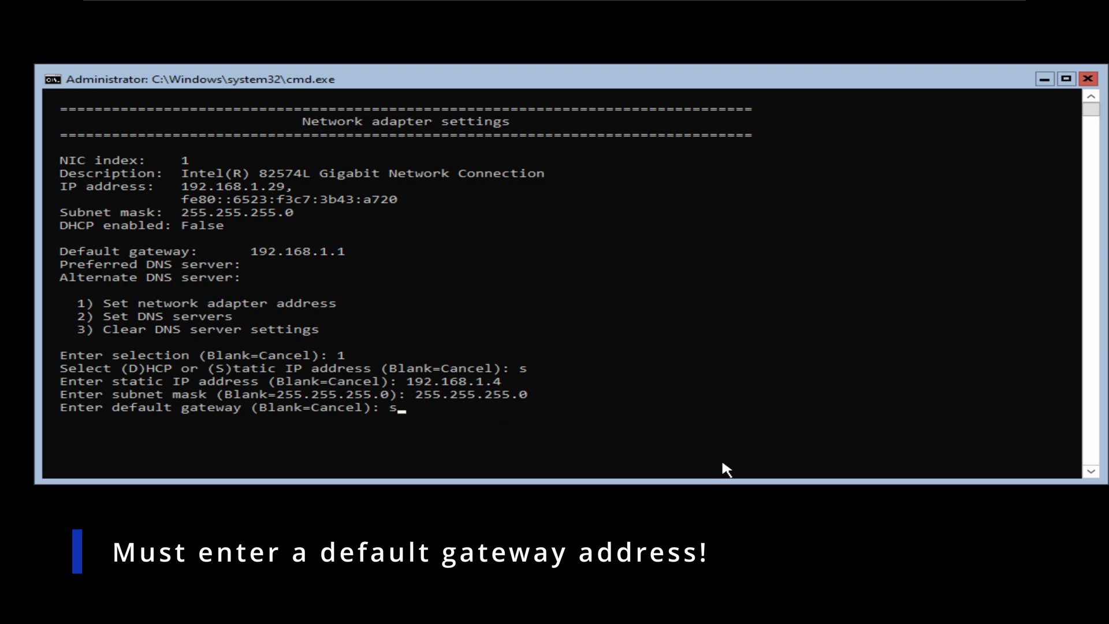
key("Down")
key("BackSpace")
key("BackSpace")
key("BackSpace")
key("BackSpace")
key("BackSpace")
key("BackSpace")
key("BackSpace")
key("BackSpace")
key("BackSpace")
key("BackSpace")
key("BackSpace")
Set the default gateway to 192.168.1.1, submit the static configuration and return to the main menu
type("192.168.1.1")
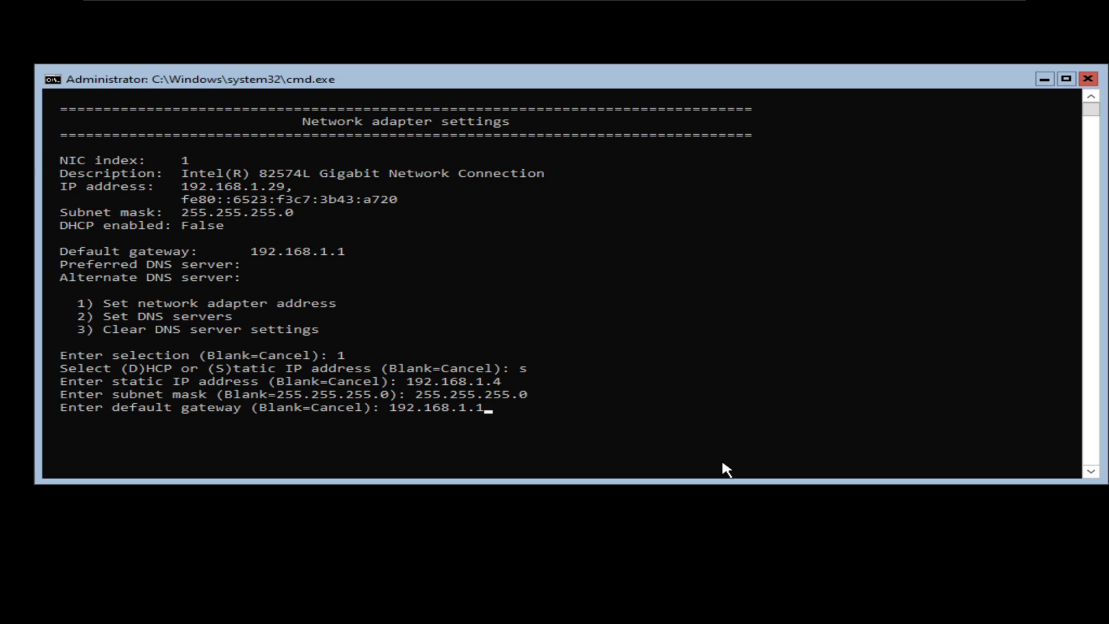
key("Return")
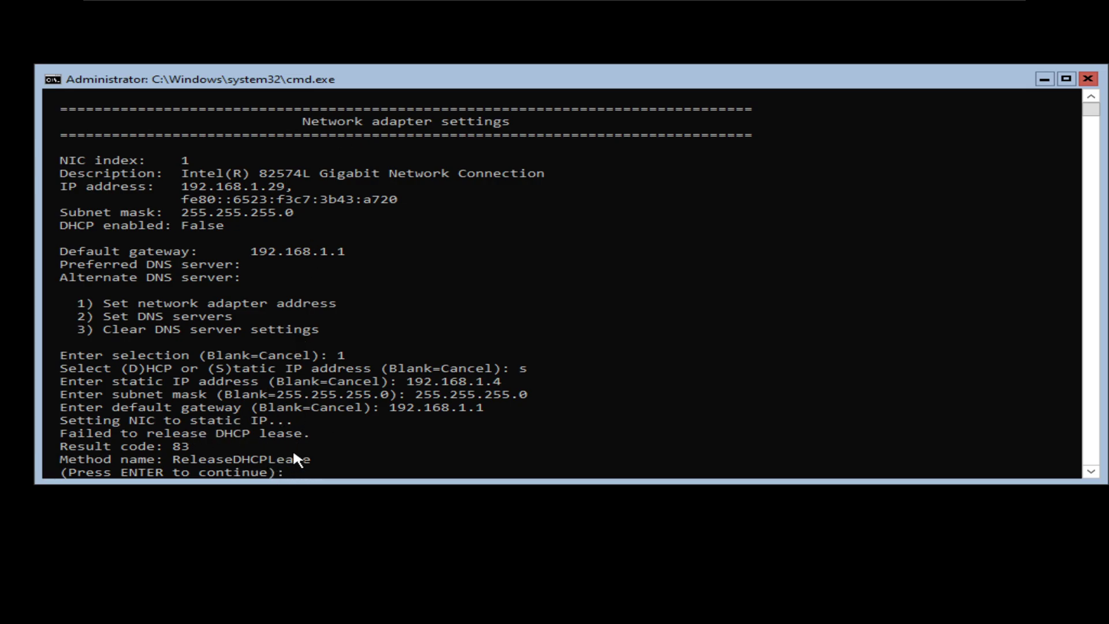
key("Return")
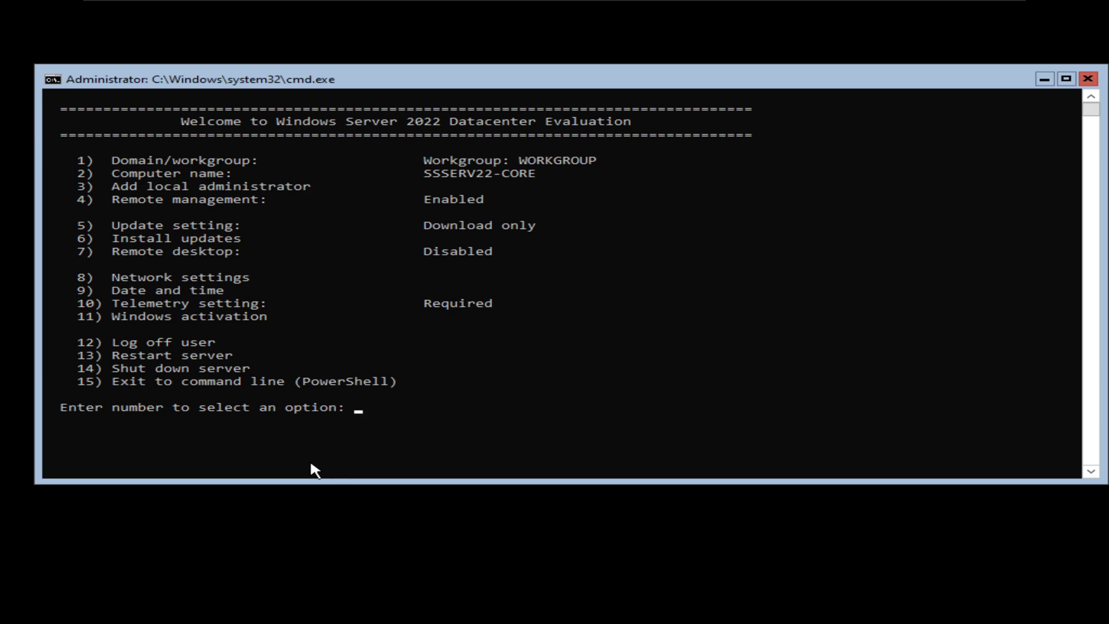
Check the adapters' IP addresses in the network settings, then return to the main menu without selecting an adapter
left_click(410, 407)
key("Escape")
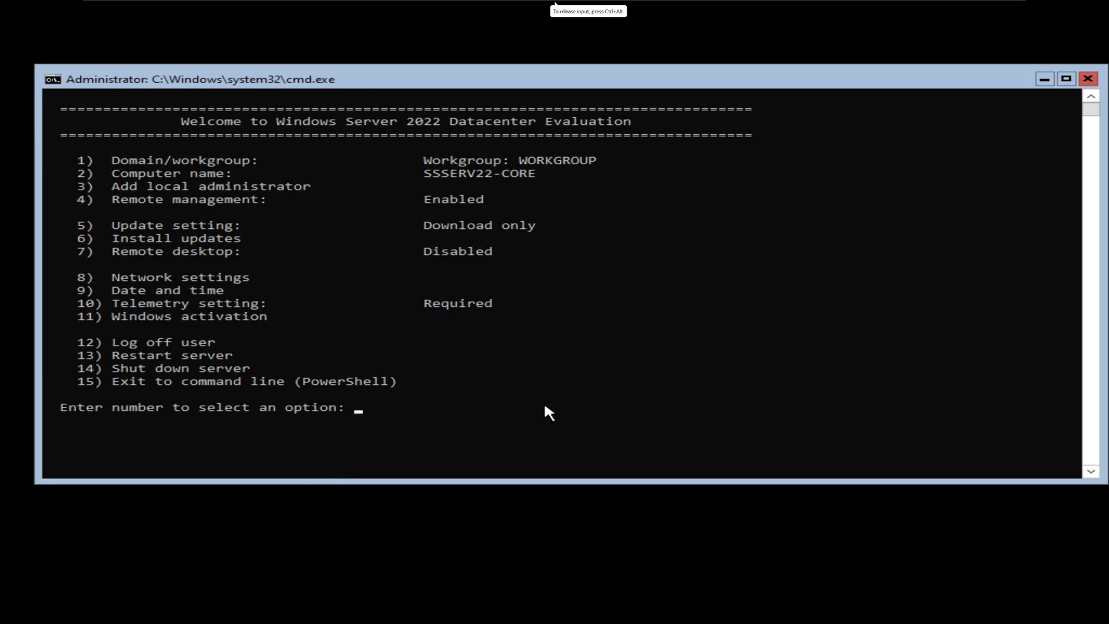
type("8")
key("Return")
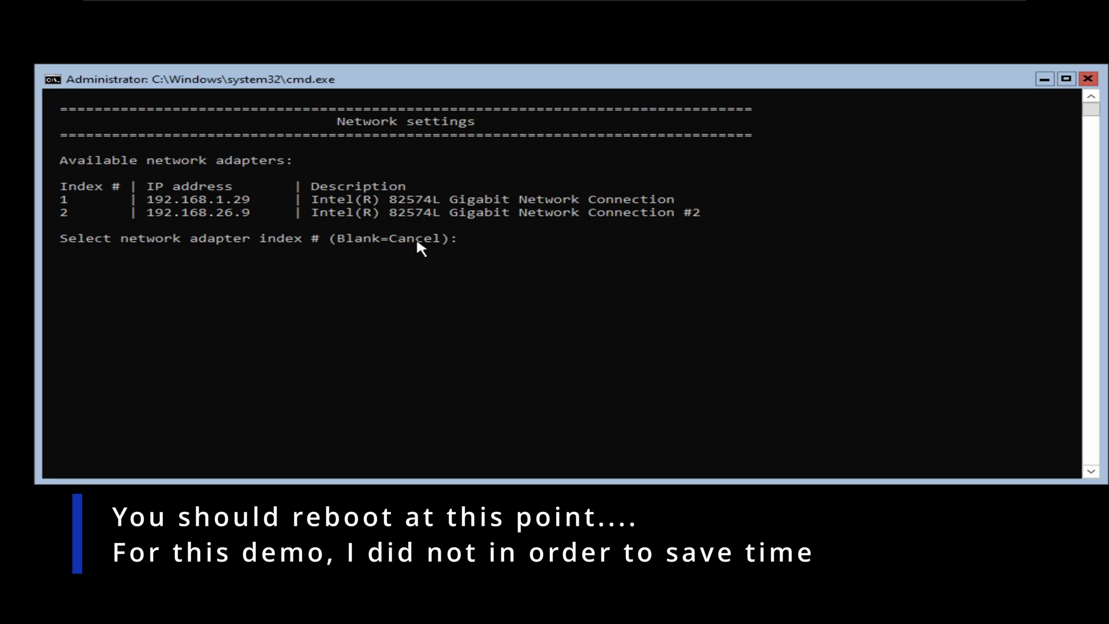
key("Return")
left_click(420, 420)
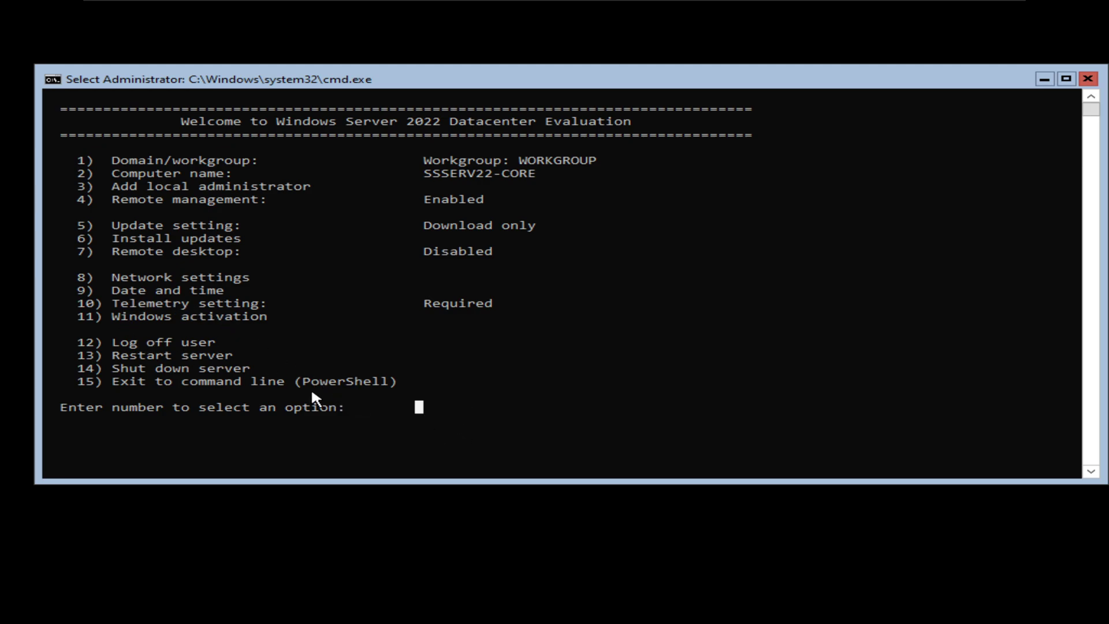
Open the server's date and time settings and move the dialog so its contents are easy to read
left_click(377, 408)
type("9")
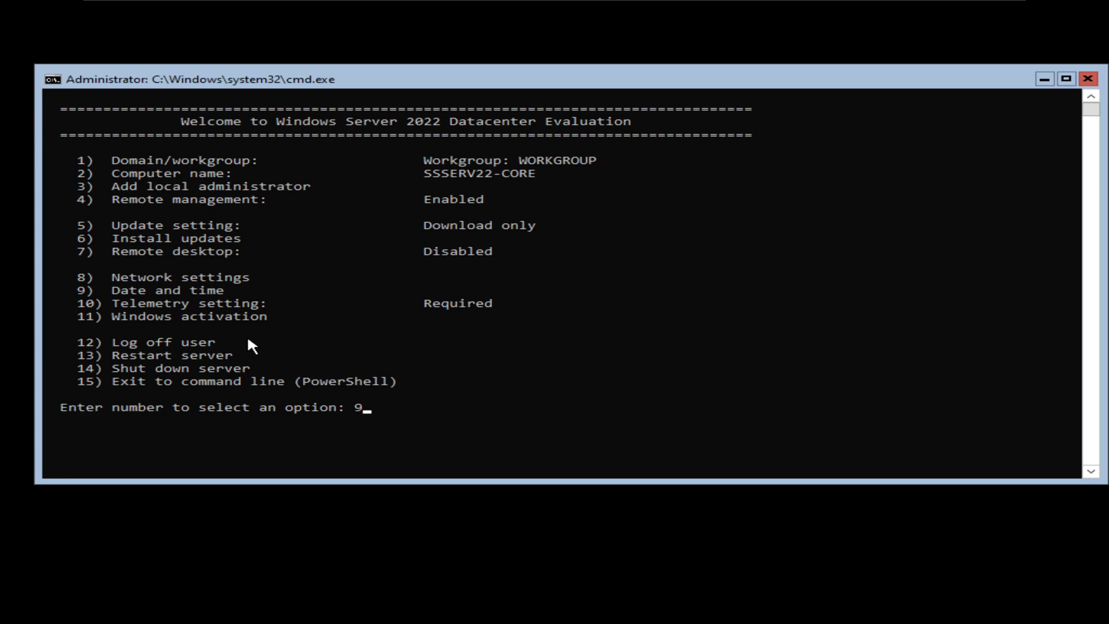
key("Return")
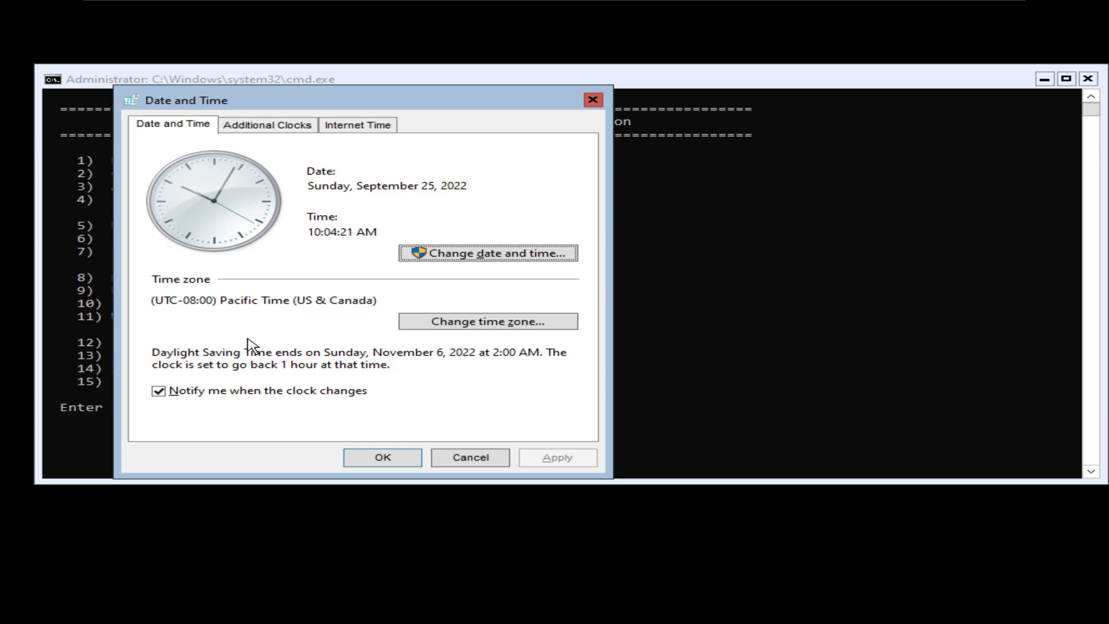
left_click_drag(337, 100, 697, 180)
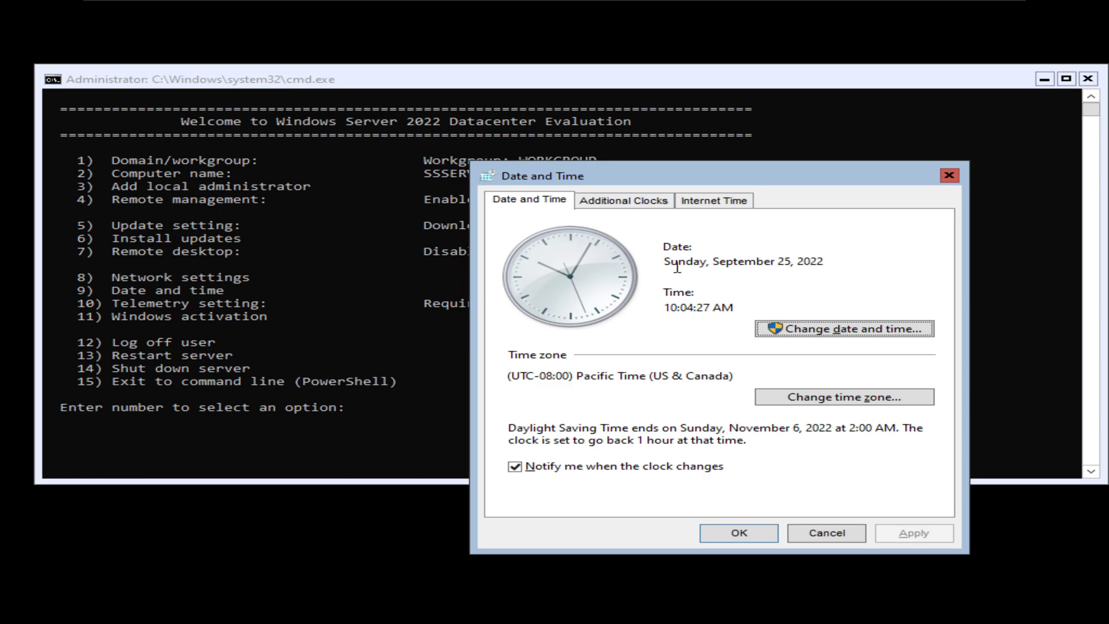
left_click_drag(749, 174, 491, 131)
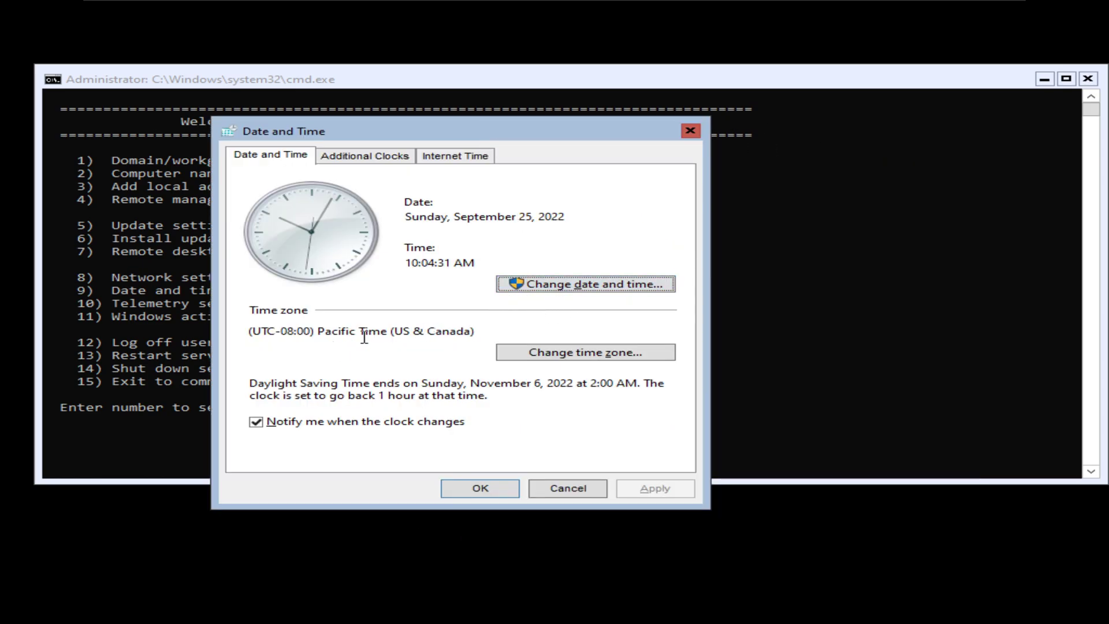
Change the time zone to (UTC-07:00) Mountain Time (US & Canada) and save the date and time settings
left_click(589, 364)
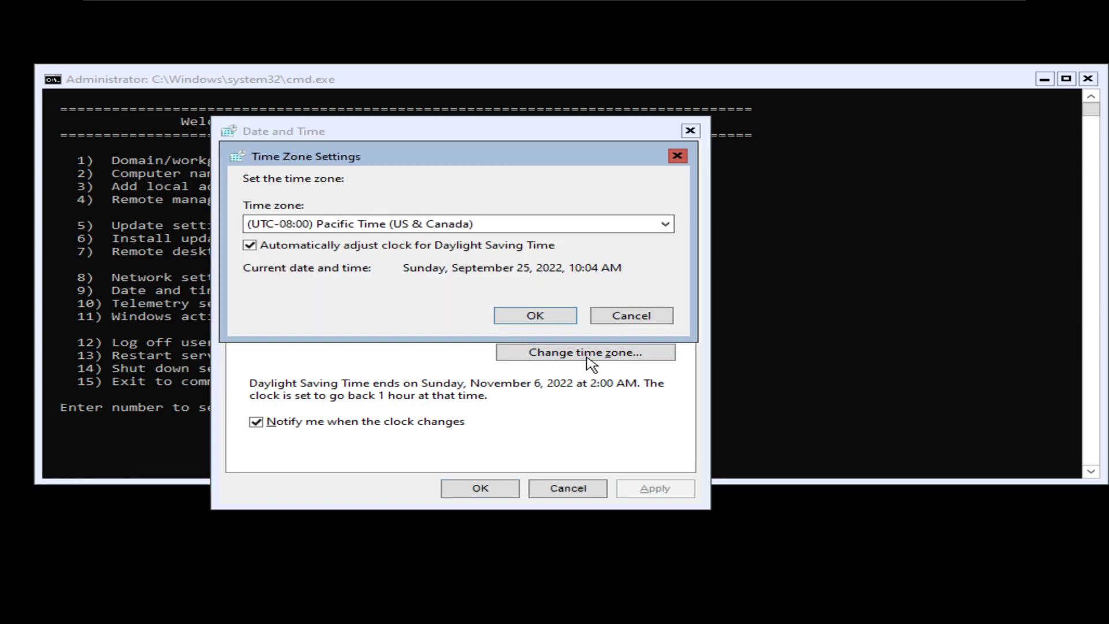
left_click(450, 227)
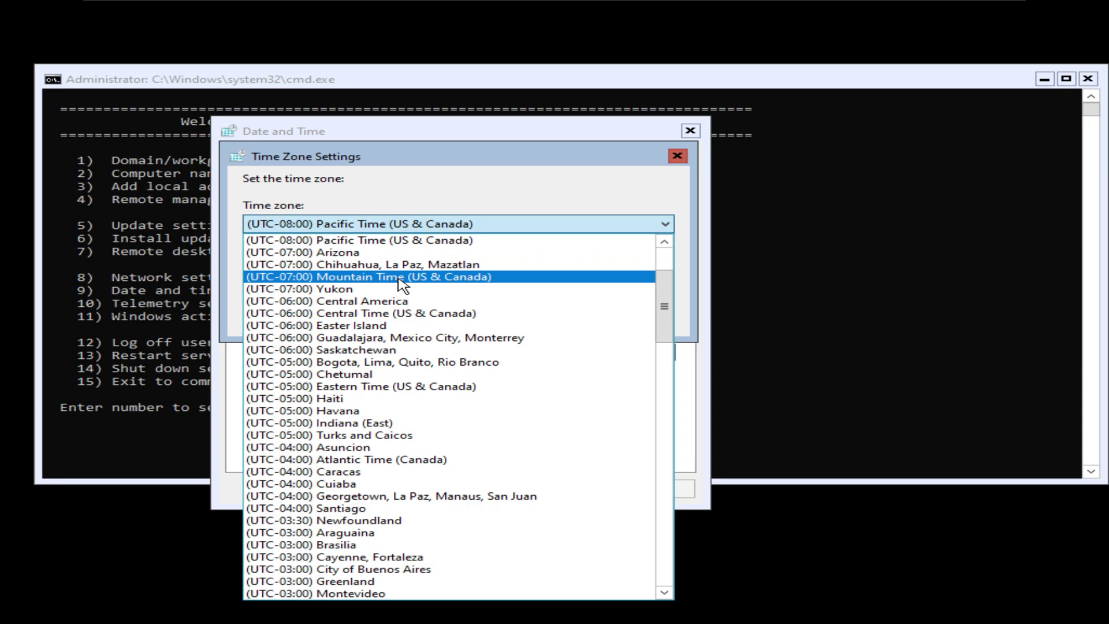
left_click(438, 283)
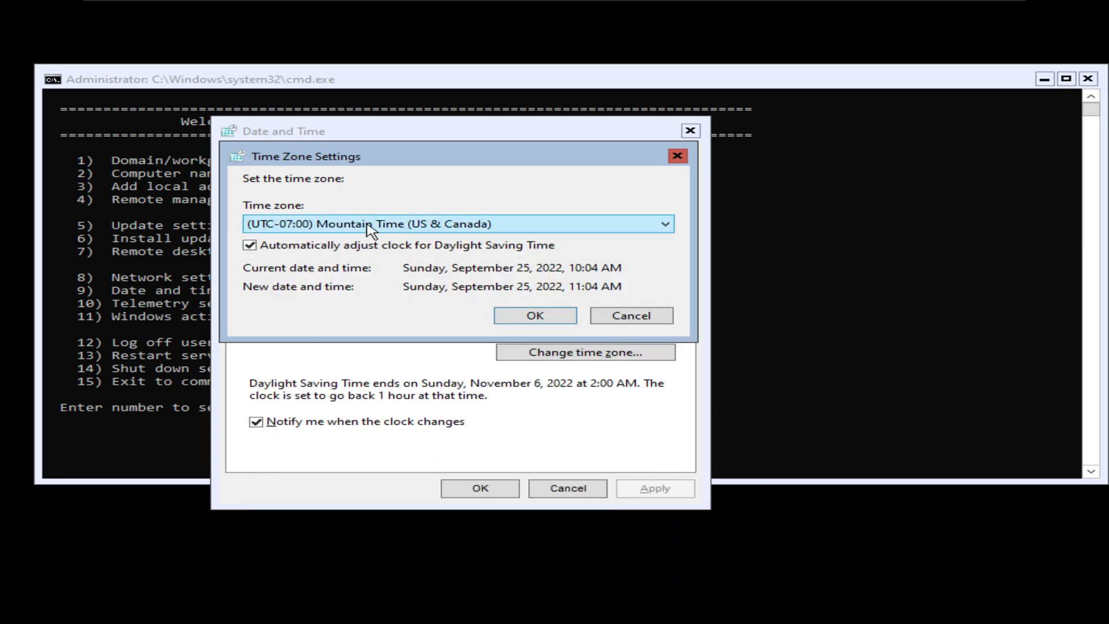
left_click_drag(521, 161, 536, 394)
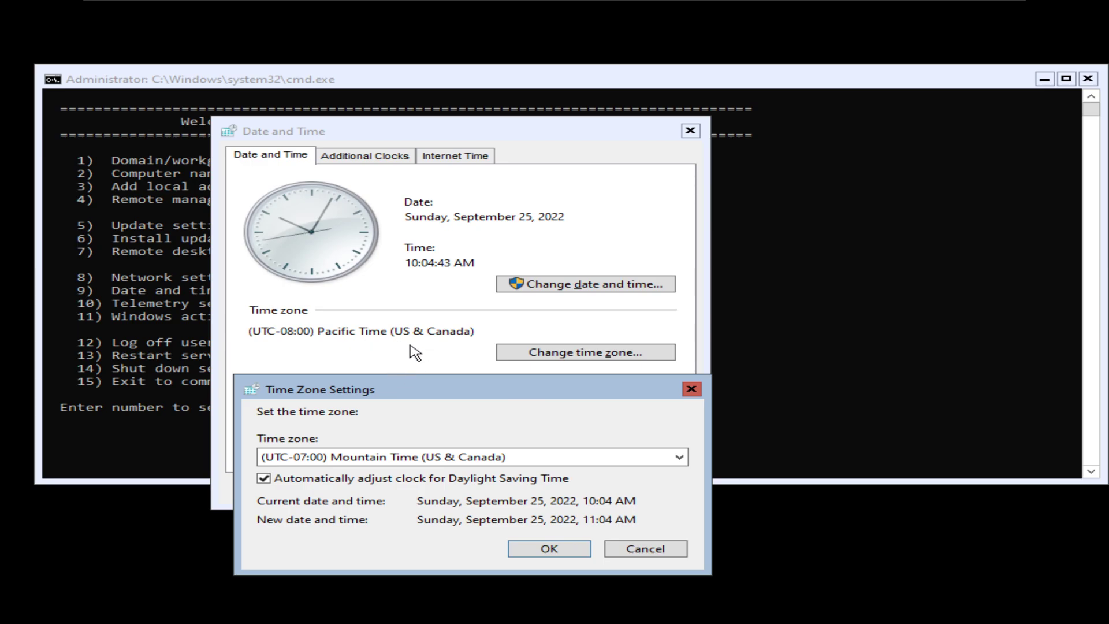
left_click_drag(488, 390, 500, 232)
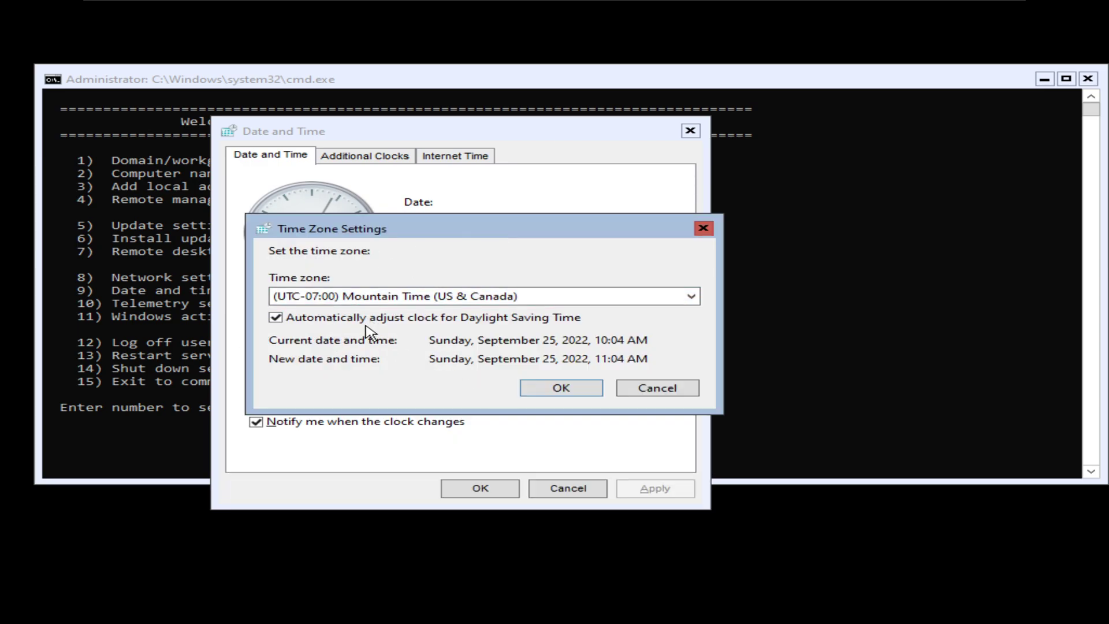
left_click(478, 296)
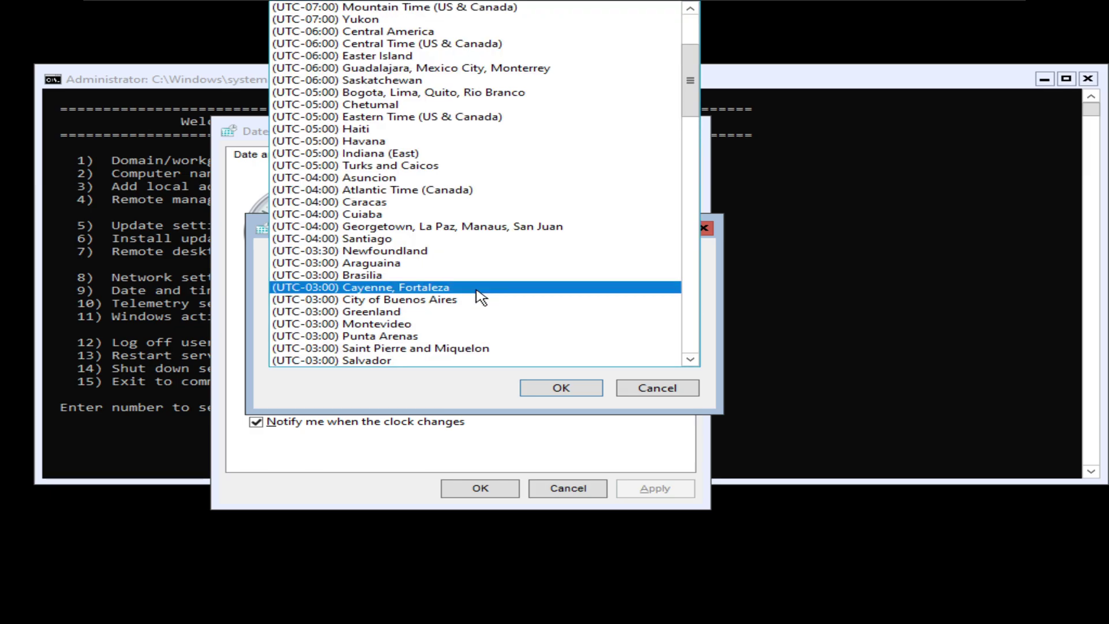
left_click(710, 313)
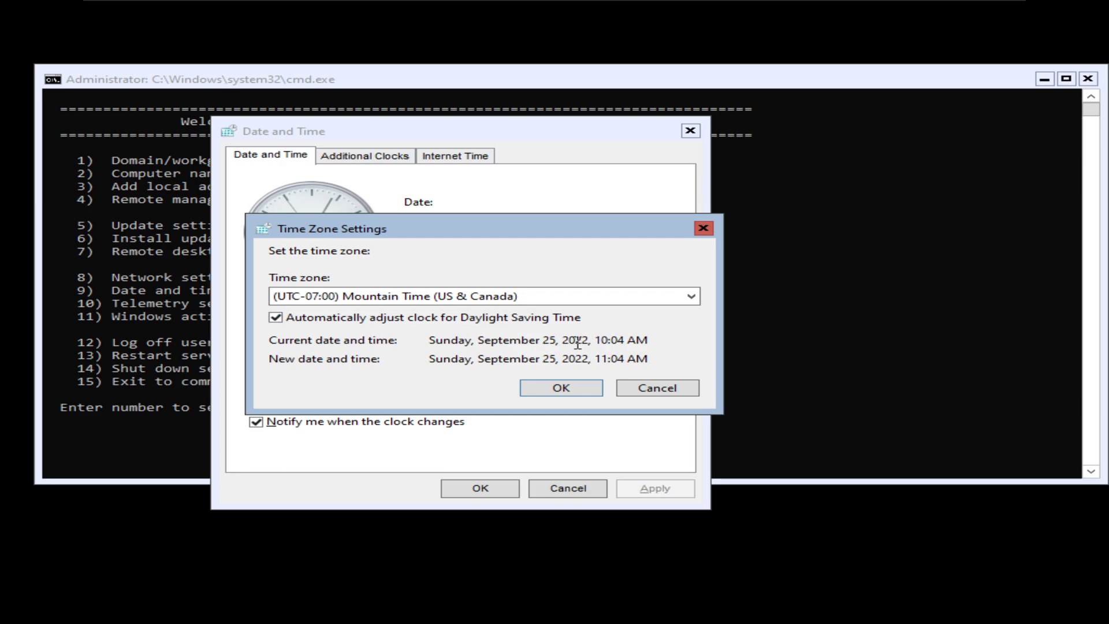
left_click(560, 390)
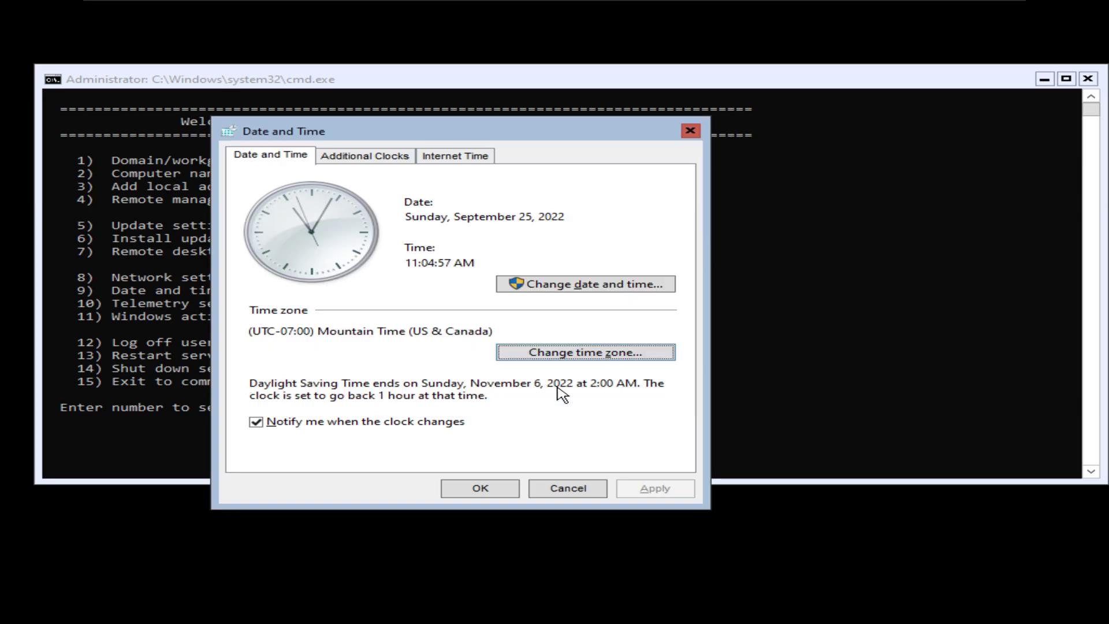
left_click(490, 488)
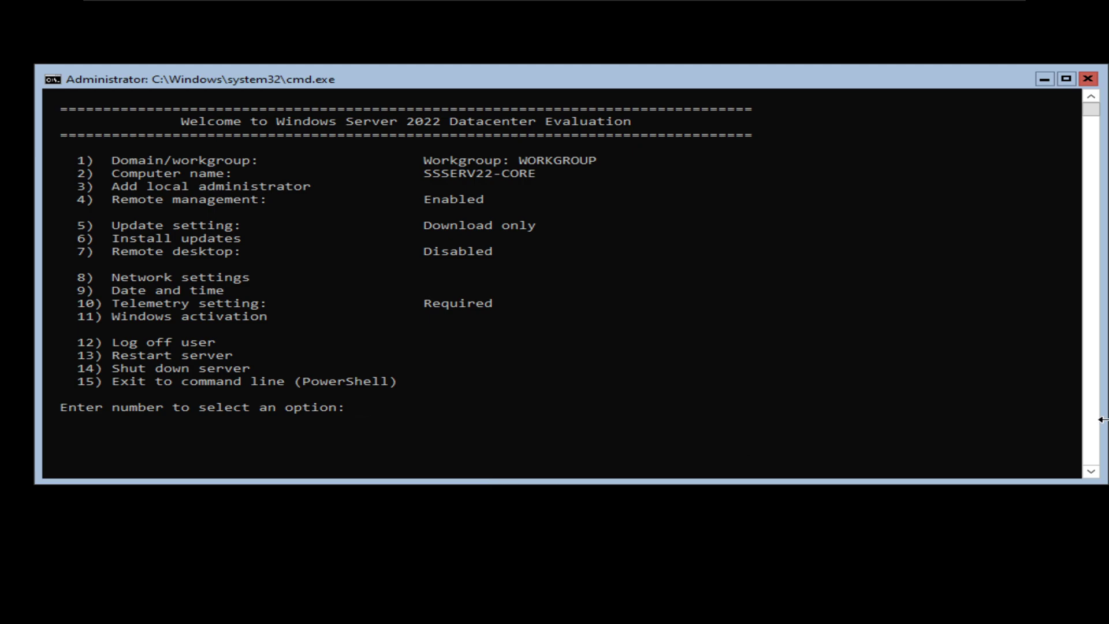
Reopen the date and time settings to check the time zone, then close them without changes
left_click(579, 406)
left_click(459, 454)
left_click(376, 419)
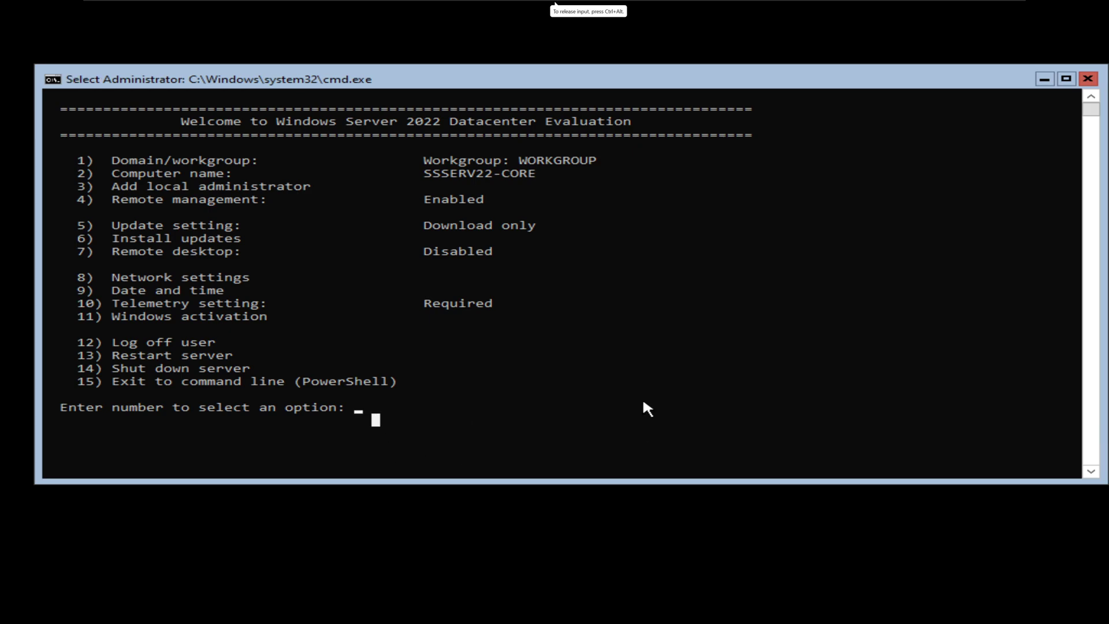
key("Escape")
type("9")
key("Return")
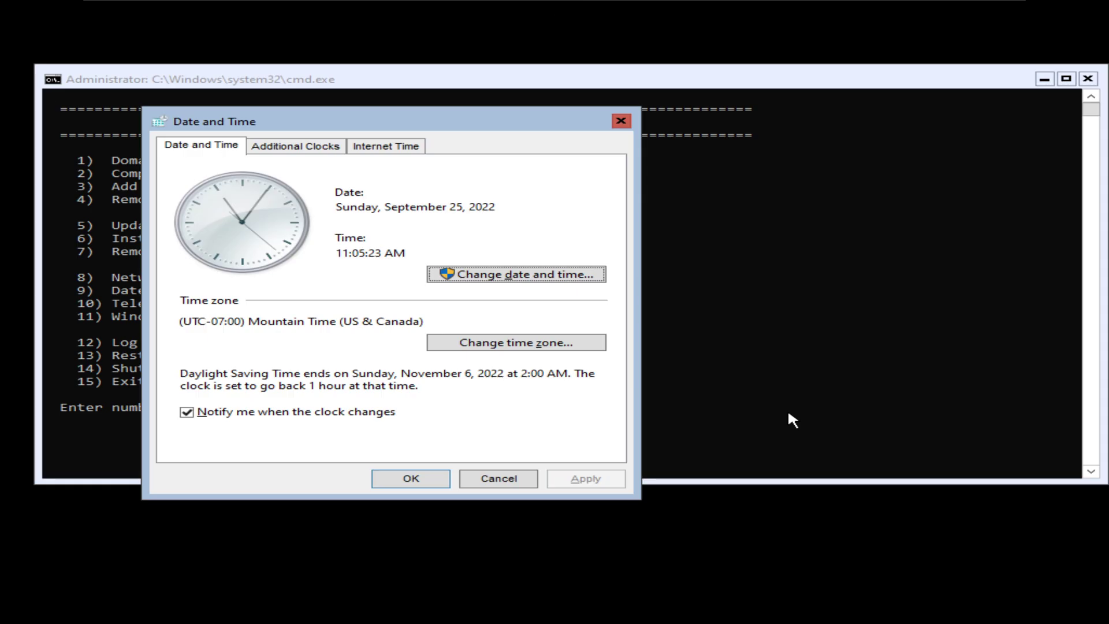
left_click(498, 479)
left_click(444, 432)
left_click(386, 421)
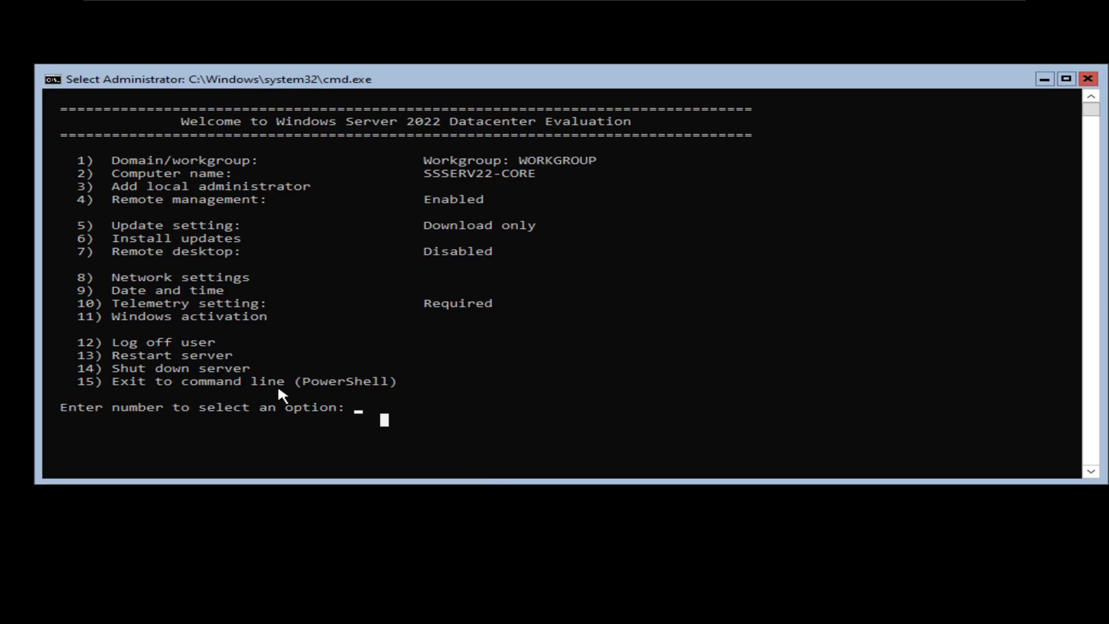
Exit the server configuration menu to the PowerShell command line using option 15
left_click(351, 408)
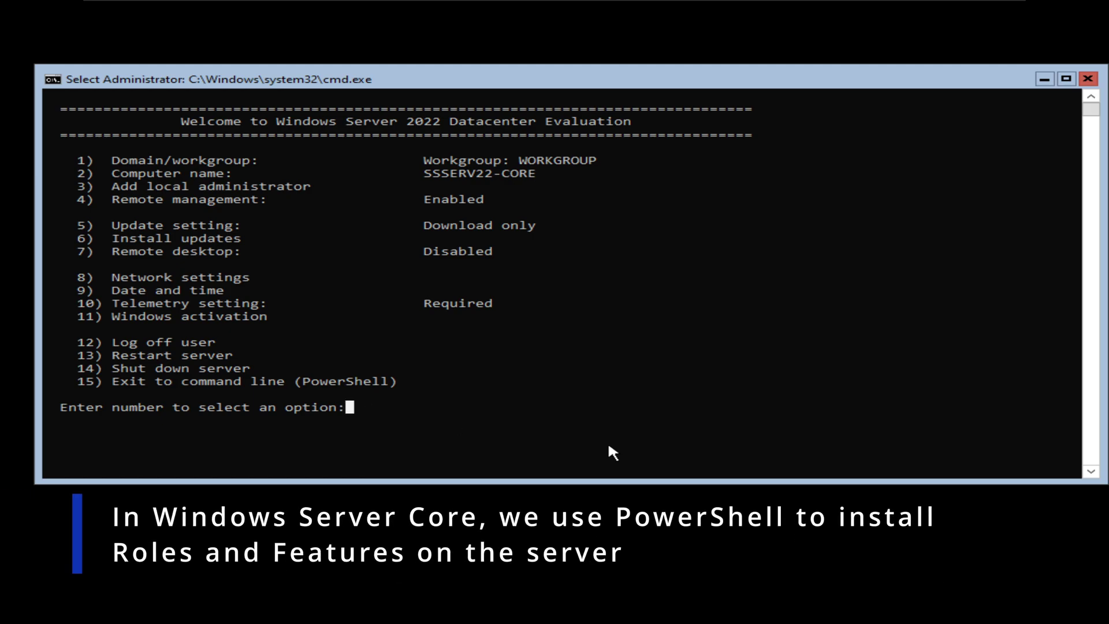
type("9")
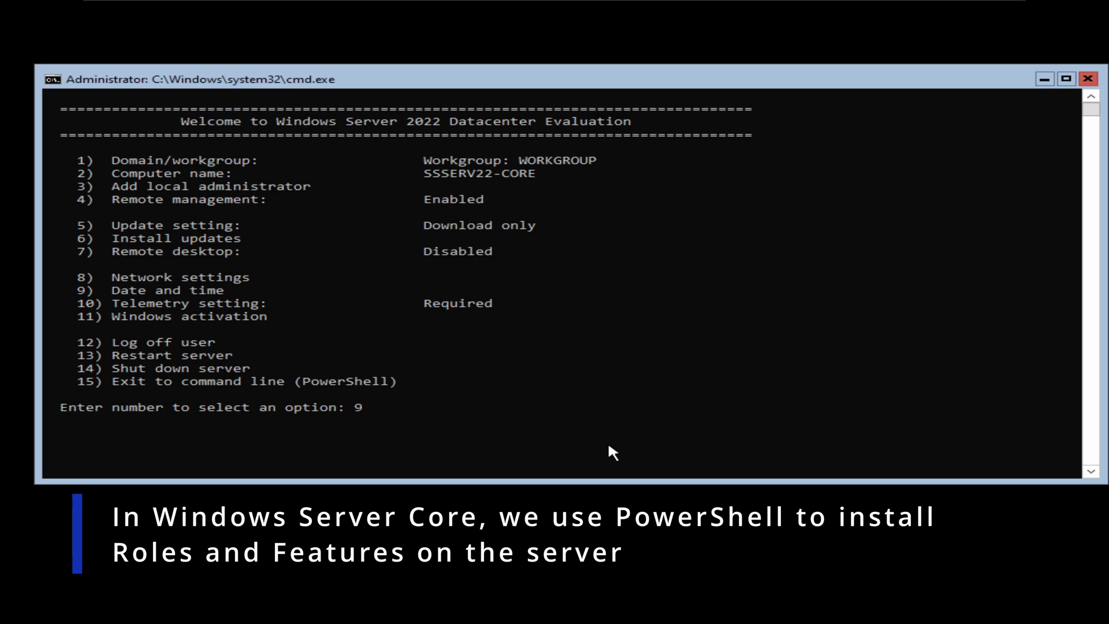
key("BackSpace")
type("15")
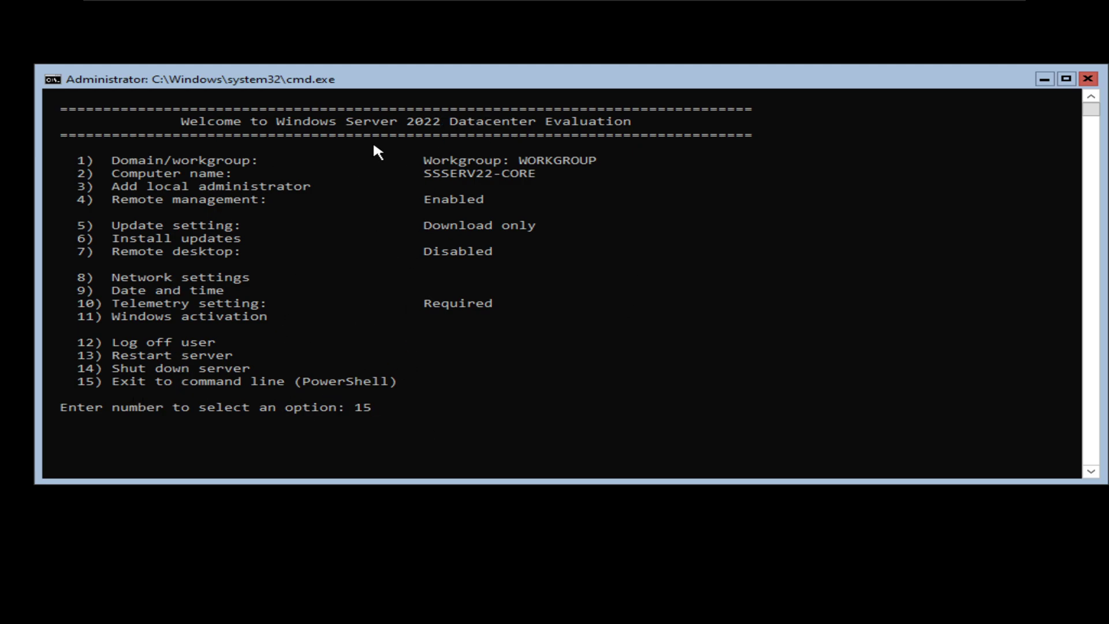
key("Return")
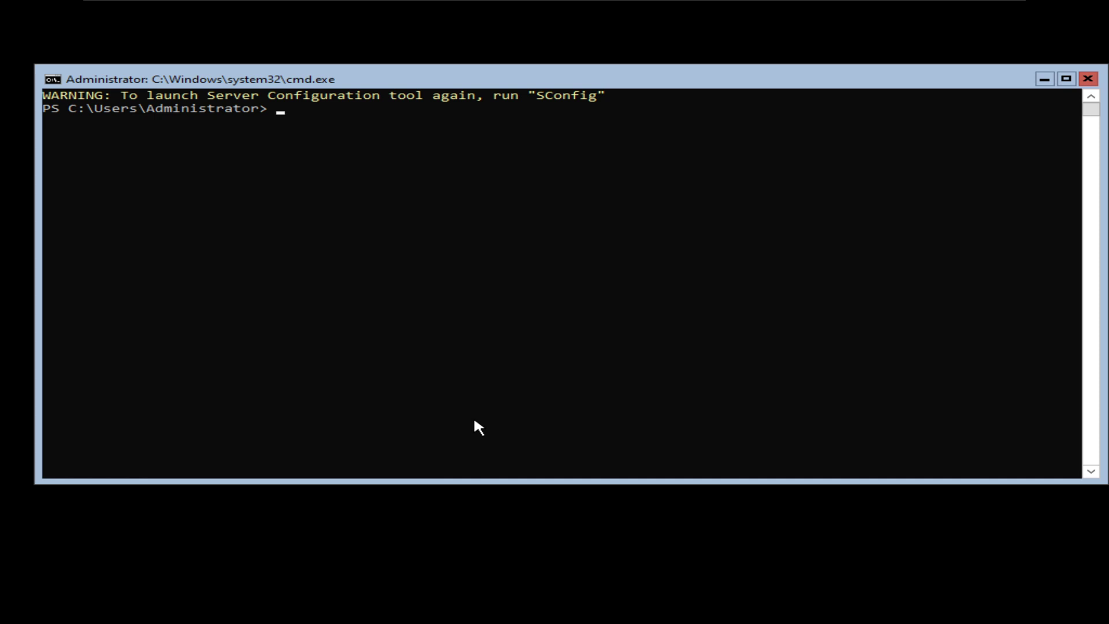
Relaunch the Server Configuration tool with SConfig, then exit back to the PowerShell command line with option 15
type("SCon")
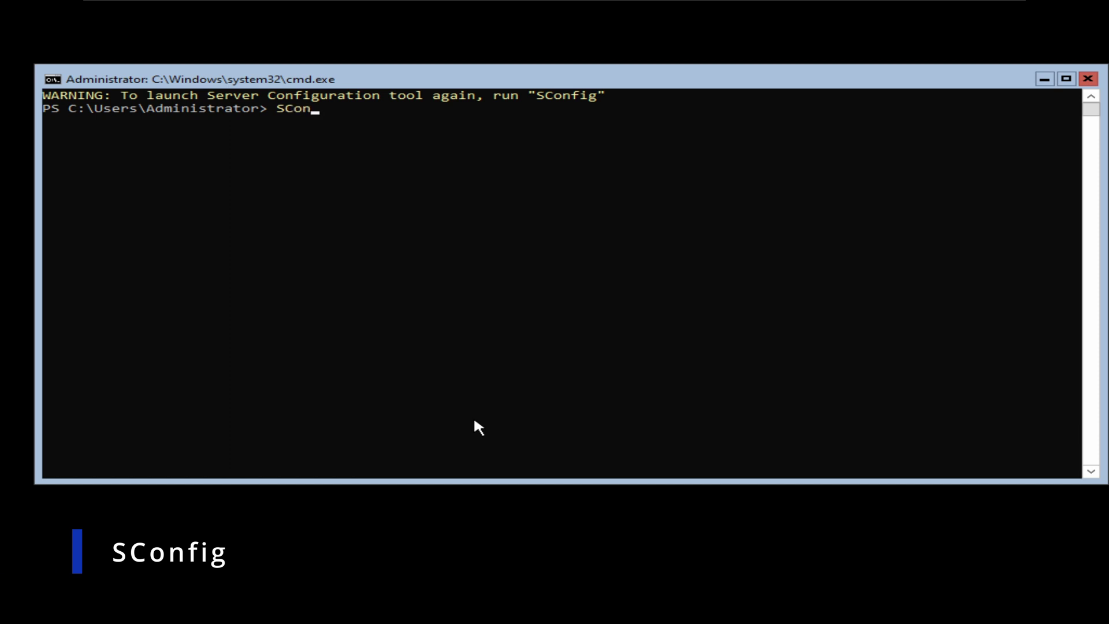
type("figfig")
key("BackSpace")
key("BackSpace")
key("BackSpace")
key("BackSpace")
key("BackSpace")
key("BackSpace")
type("fig")
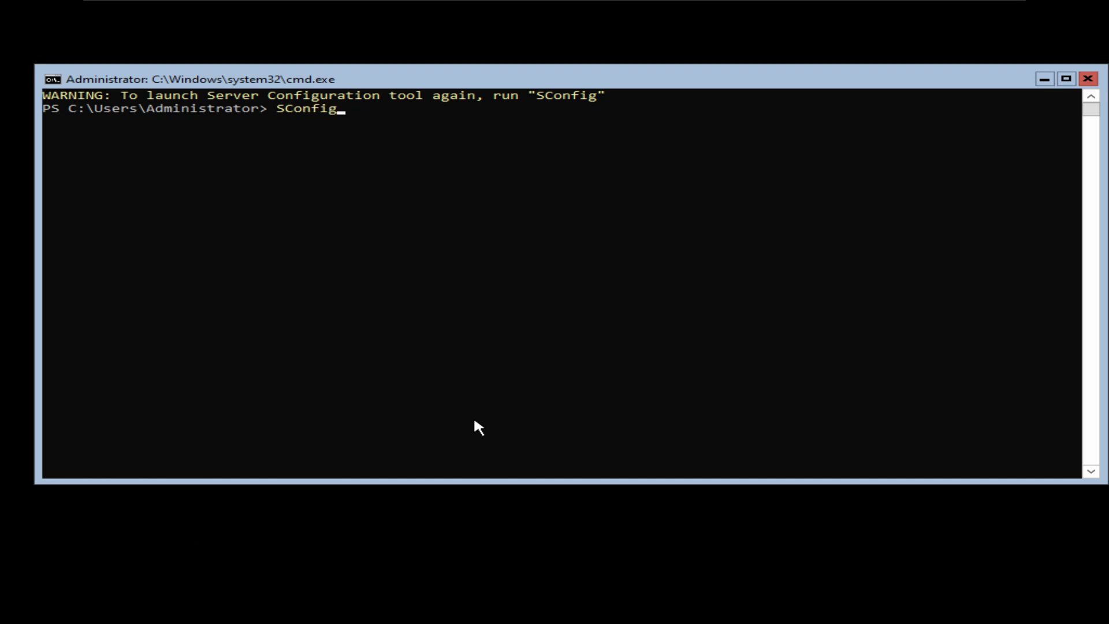
key("Return")
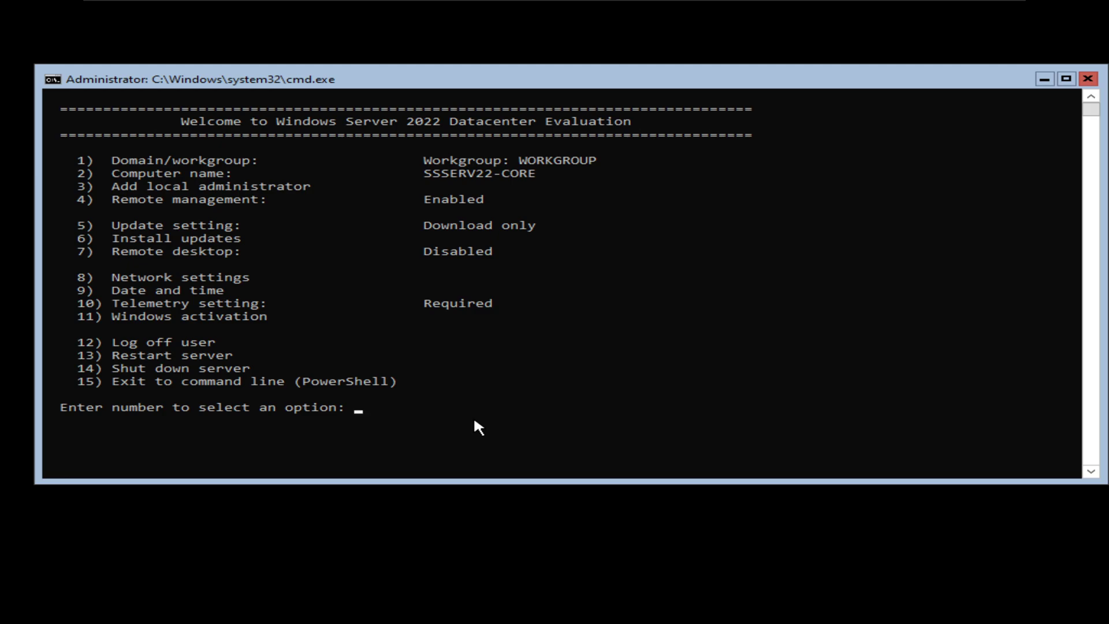
type("15")
key("Return")
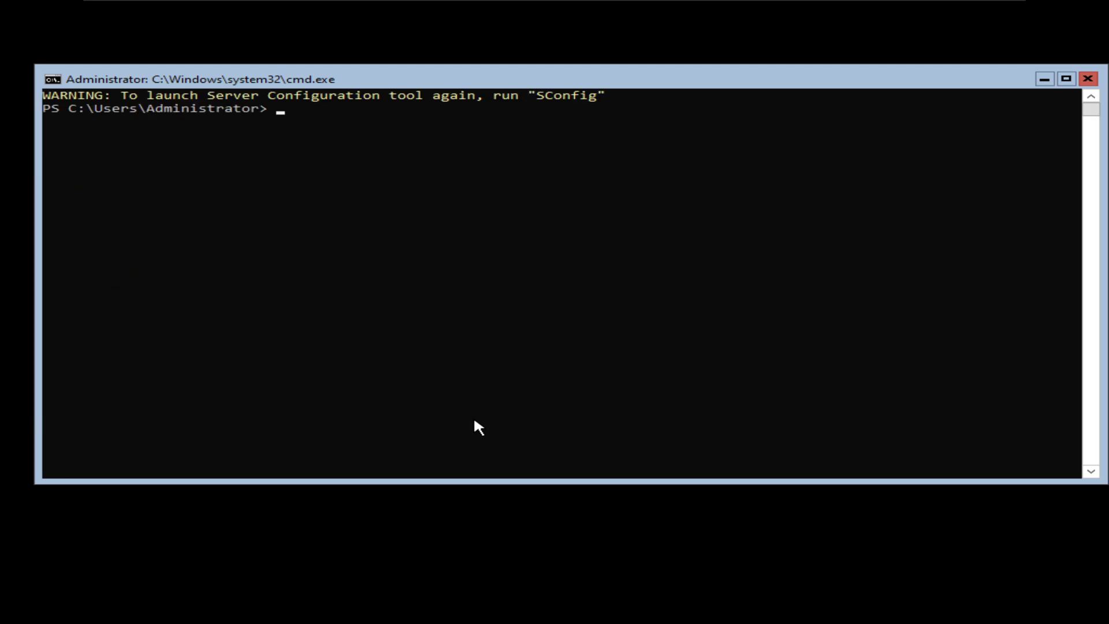
key("Up")
key("BackSpace")
key("BackSpace")
key("BackSpace")
key("BackSpace")
key("BackSpace")
key("BackSpace")
key("BackSpace")
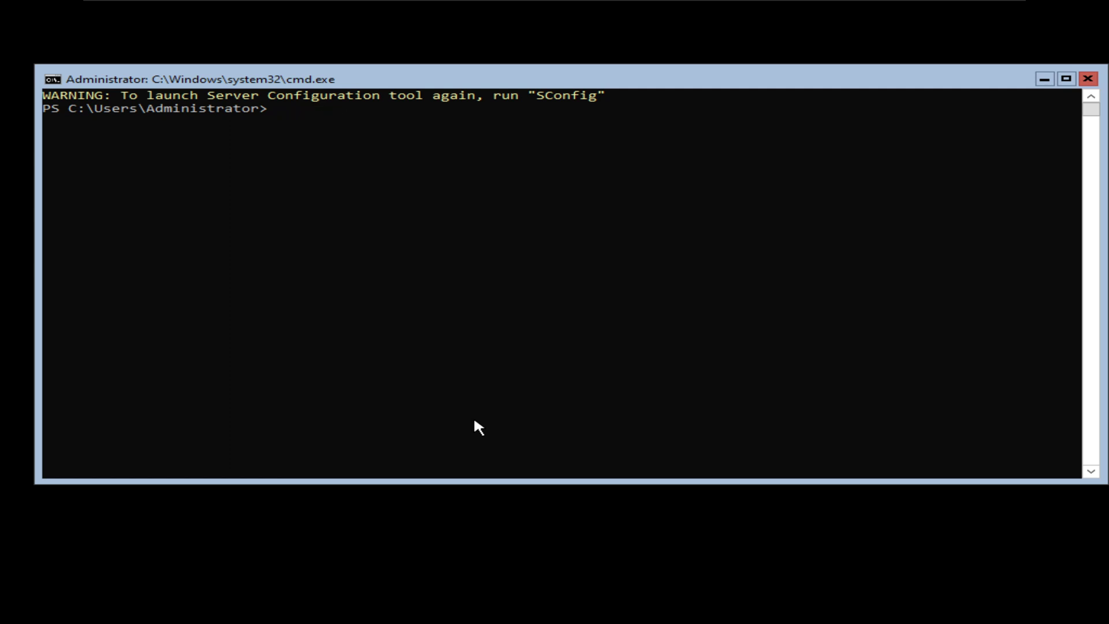
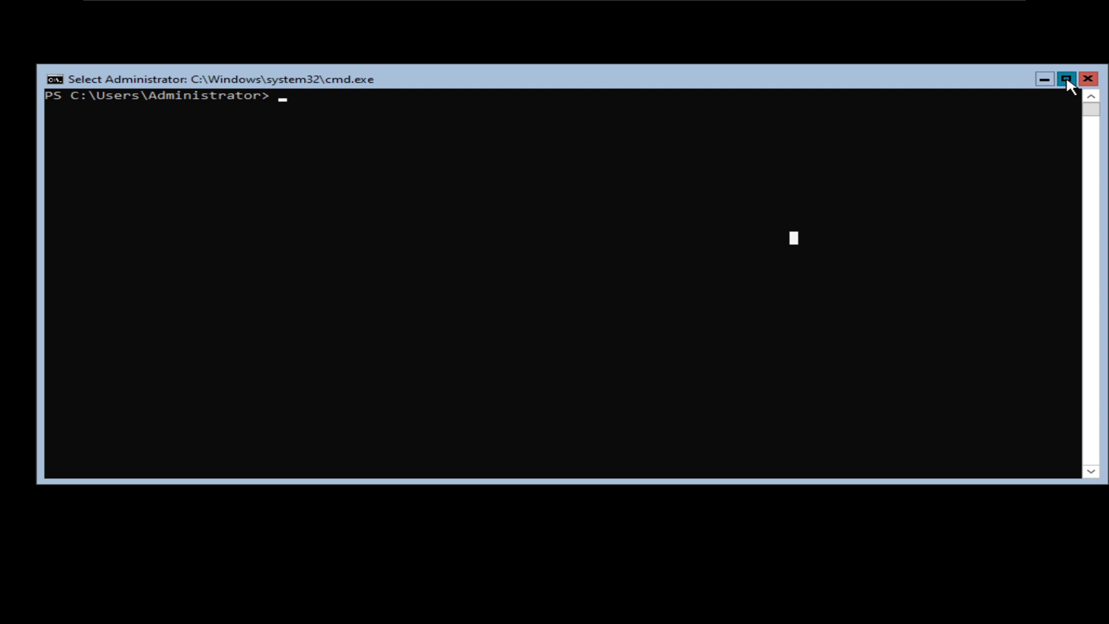
Maximize the console window and run Install-WindowsFeature AD-Domain-Services -IncludeManagementTools -Verbose
left_click(1066, 79)
left_click(429, 263)
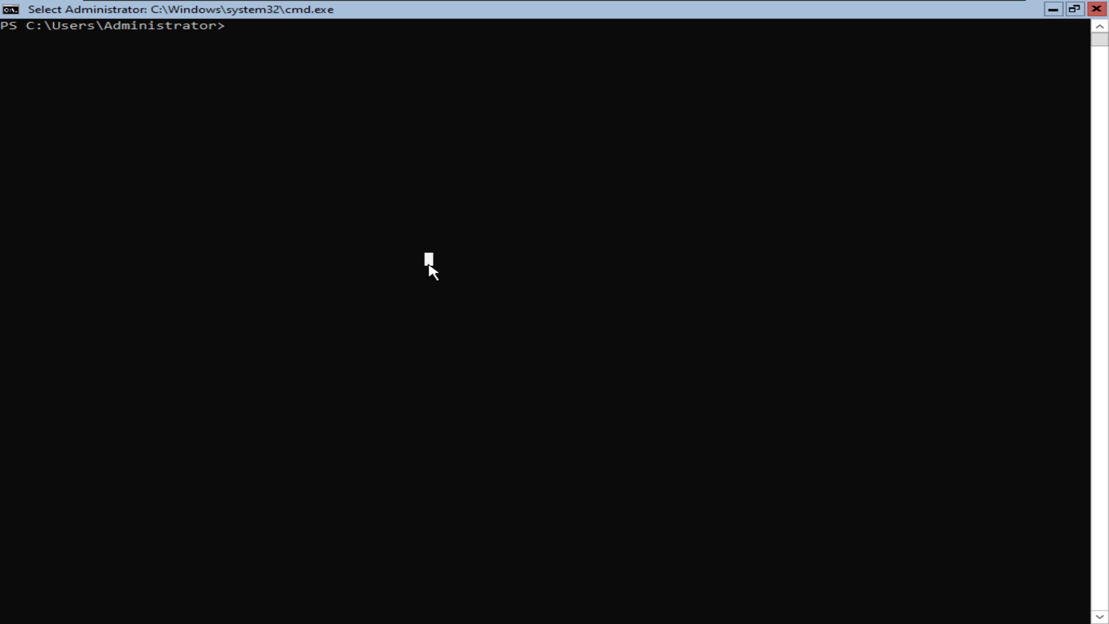
type("Install-")
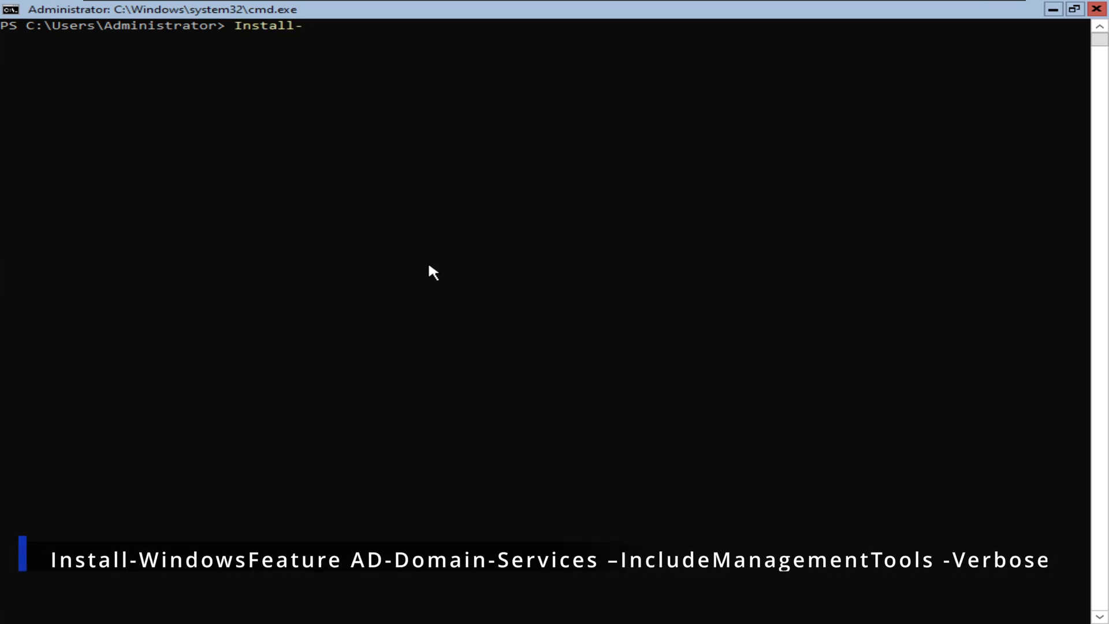
type("Win")
key("Tab")
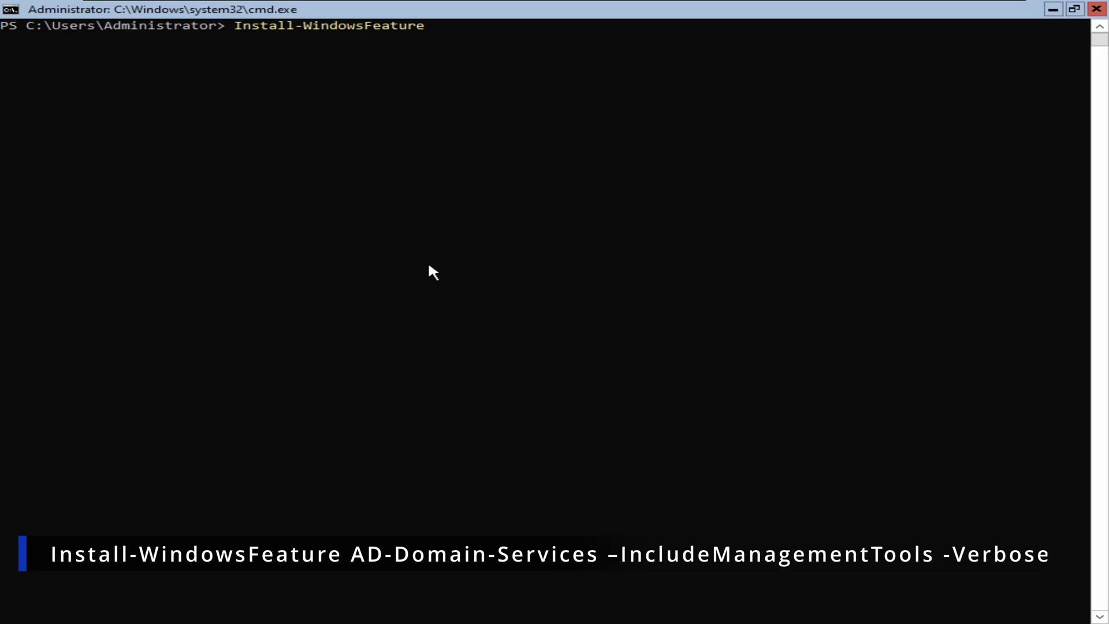
type("AD-Dom a")
key("BackSpace")
key("BackSpace")
key("BackSpace")
type("main-Servo")
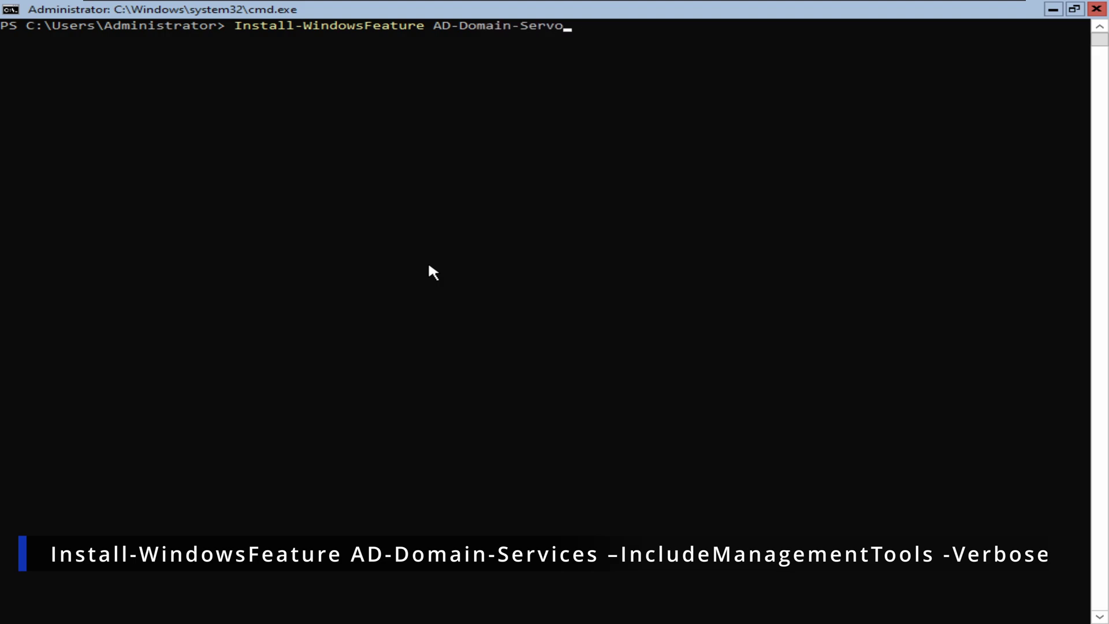
key("BackSpace")
key("BackSpace")
type("v")
key("BackSpace")
key("BackSpace")
key("BackSpace")
key("BackSpace")
type("Services -In")
key("Tab")
key("Tab")
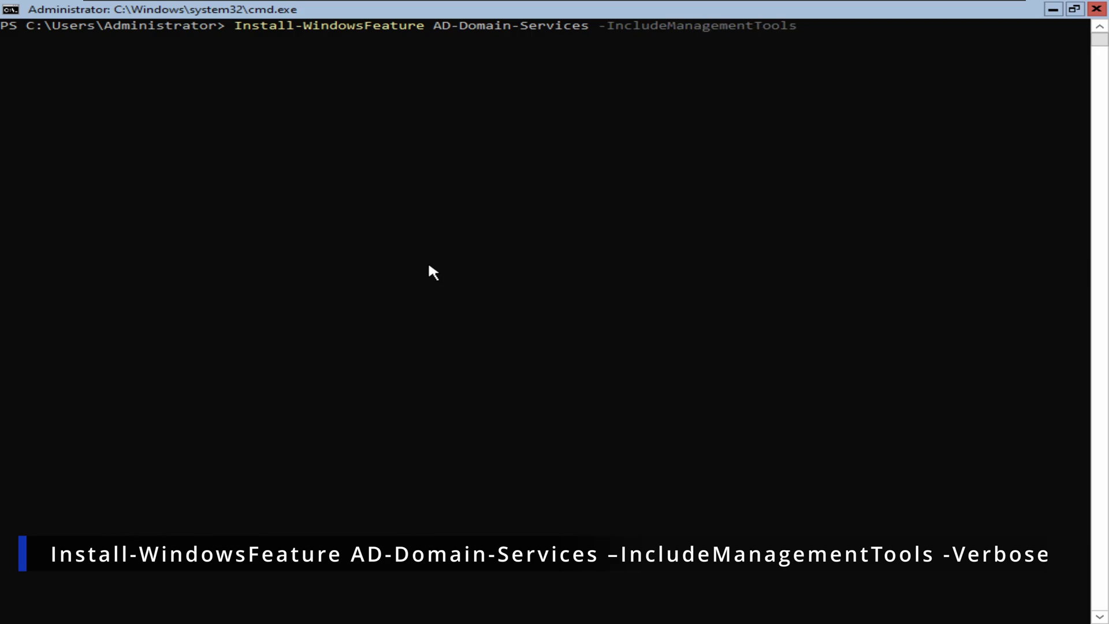
type("-Verbose")
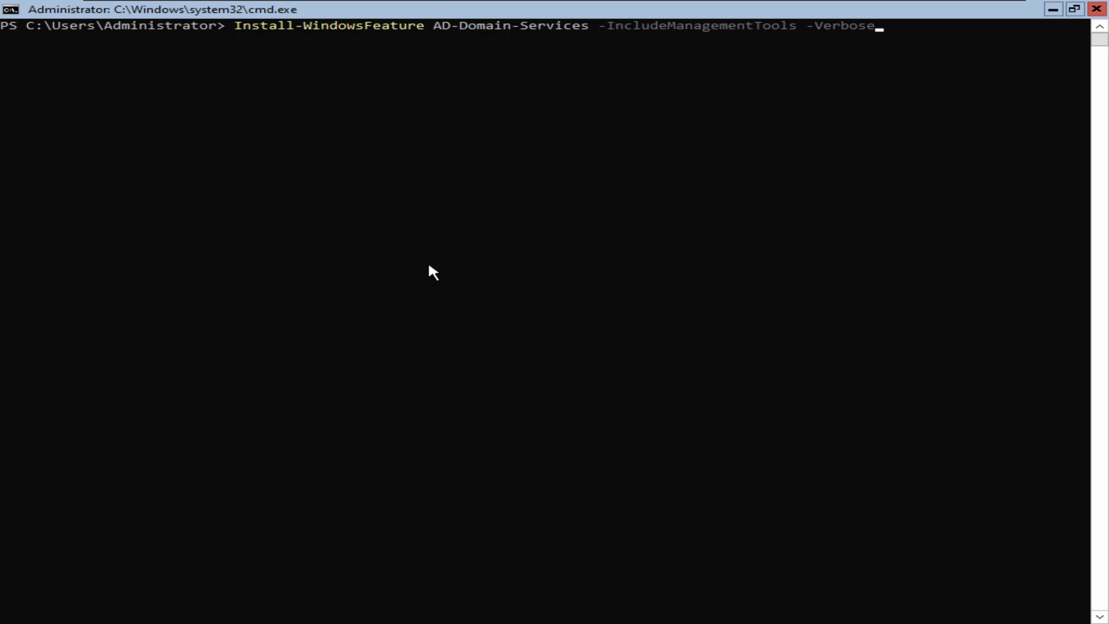
key("Return")
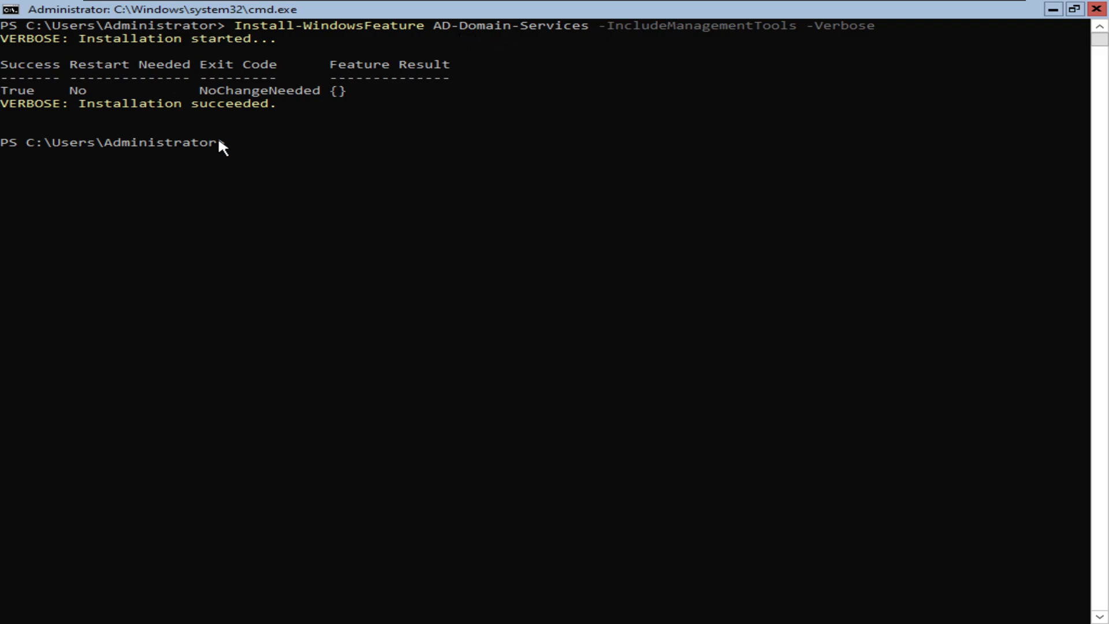
List the cmdlets of the Active Directory deployment module with Get-Command -Module ADDSDeployment
left_click(256, 144)
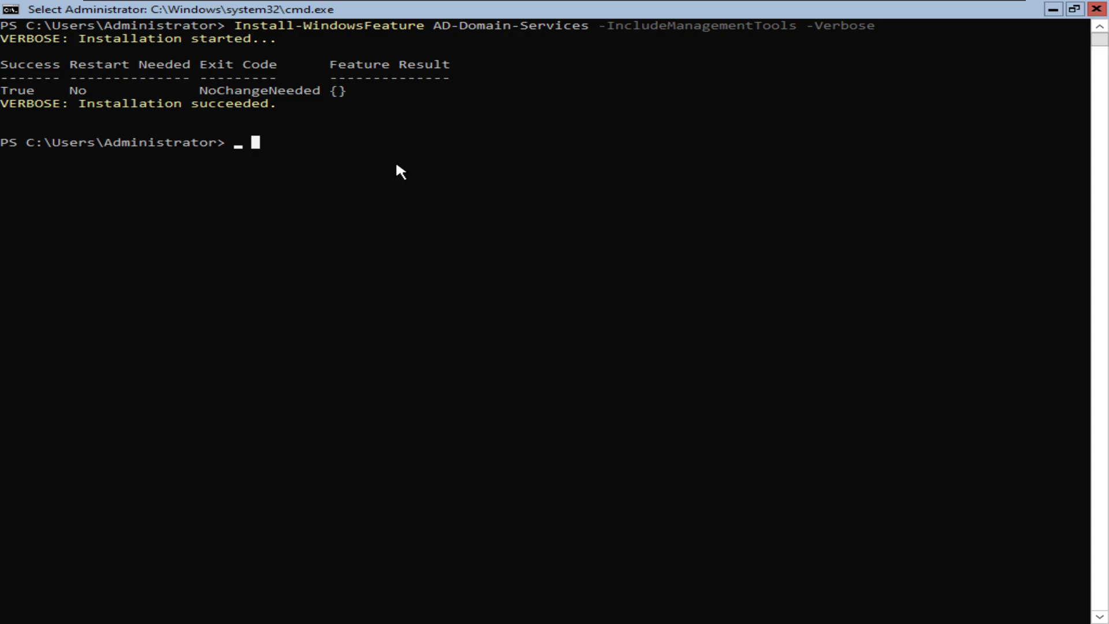
right_click(320, 154)
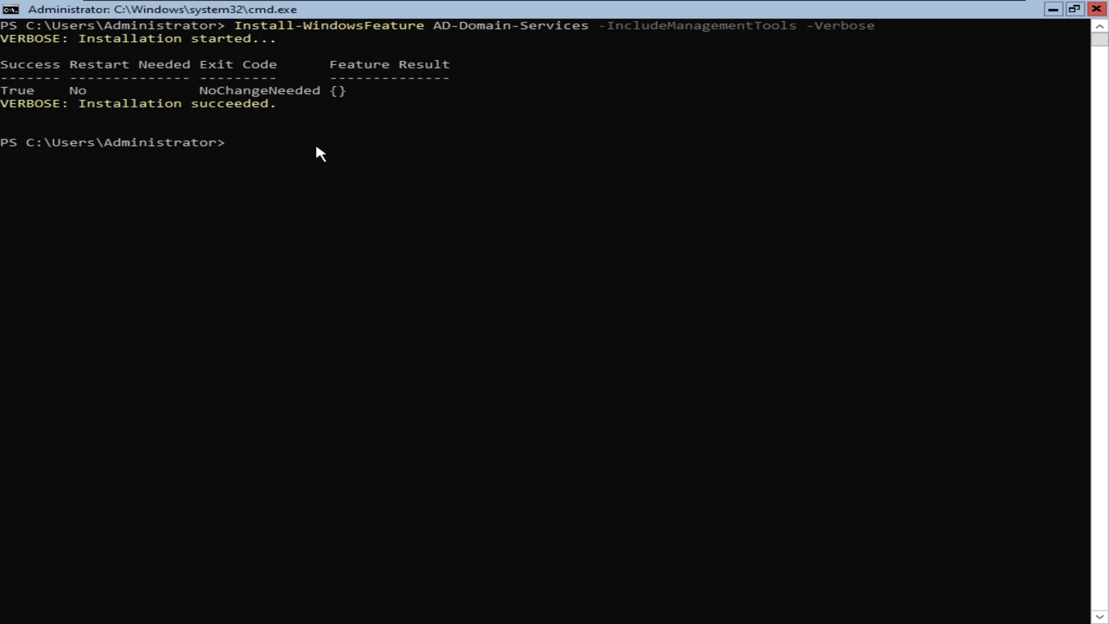
type("Get-")
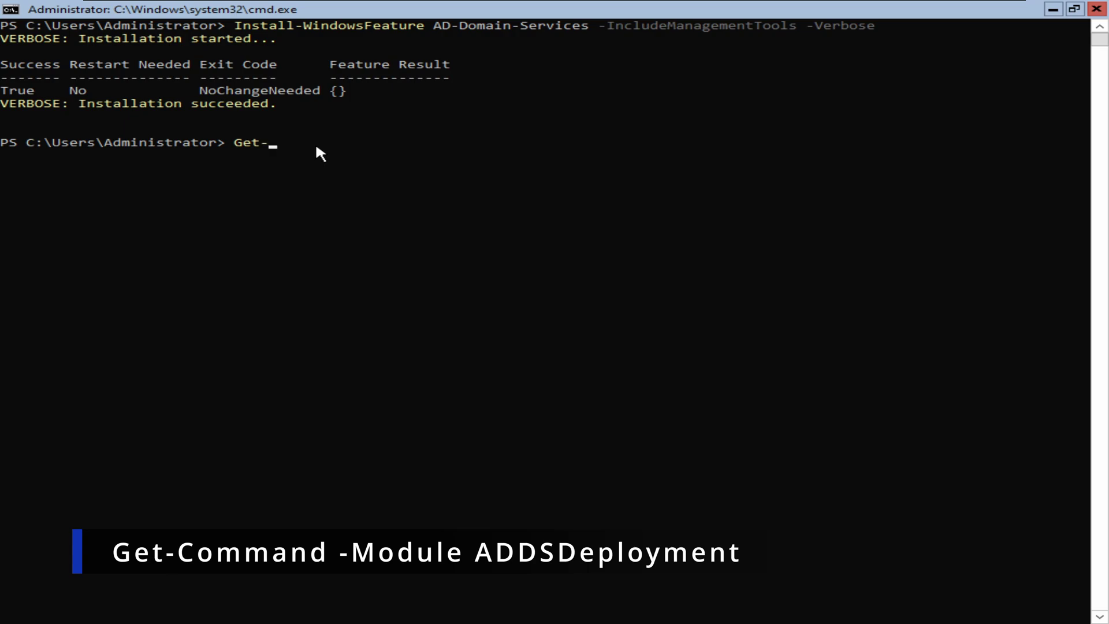
type("Command -Module")
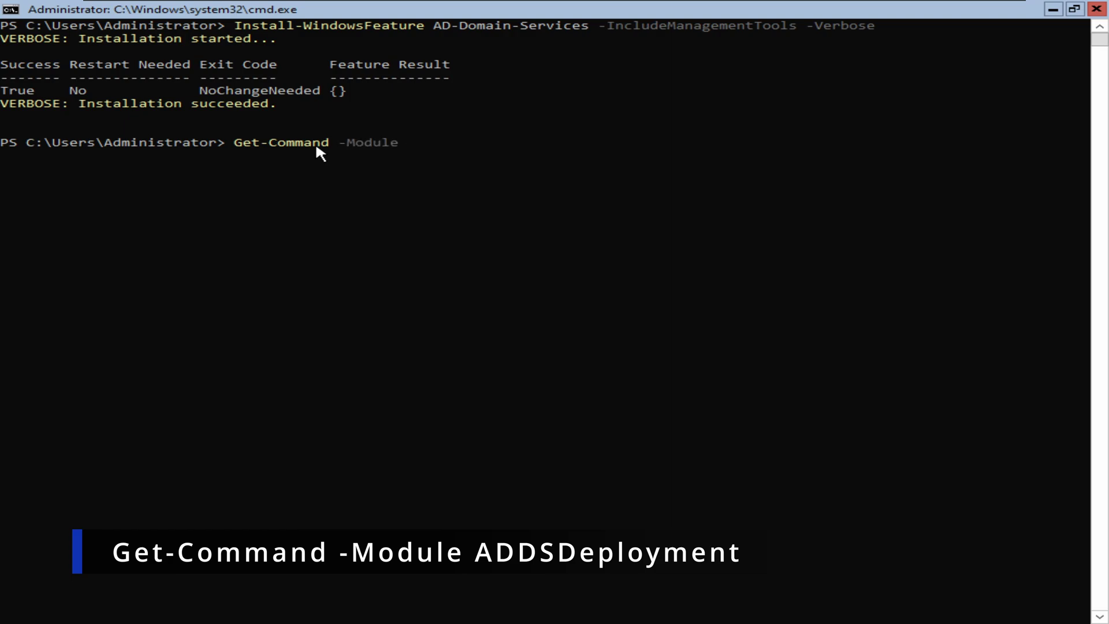
type(" ADD")
key("Tab")
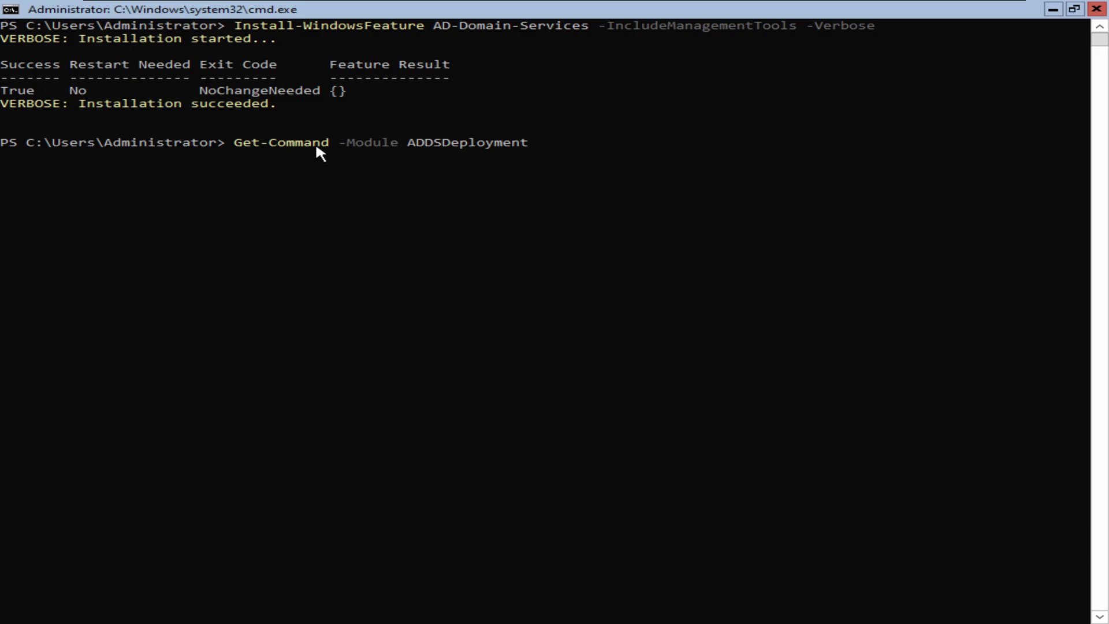
key("Return")
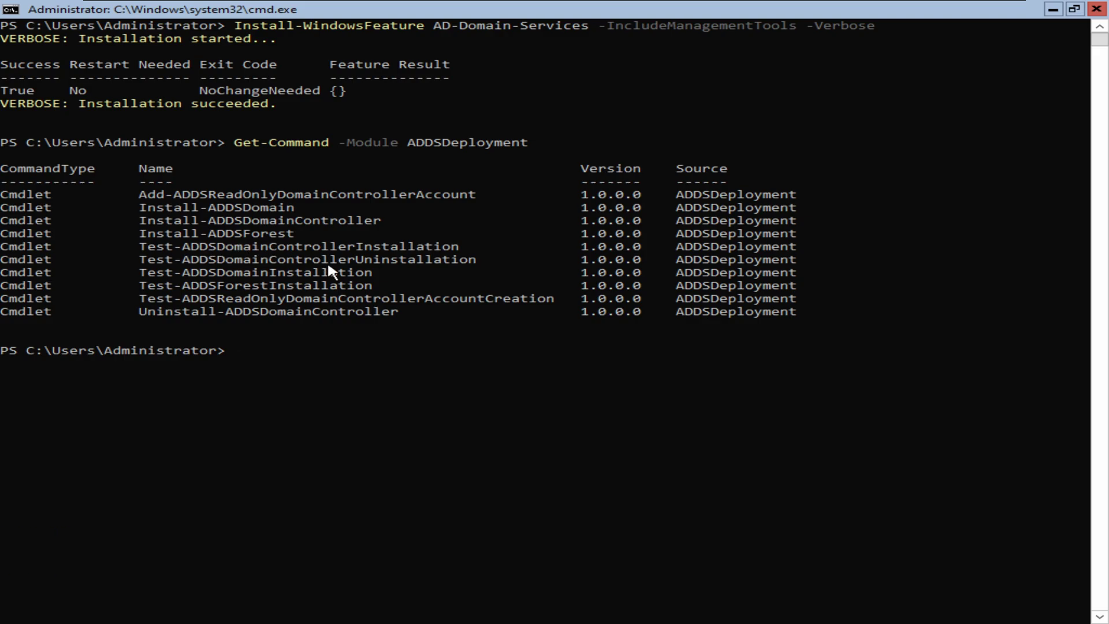
Run Install-ADDSForest and supply sanujacore.local as the new forest's domain name
type("Inatll")
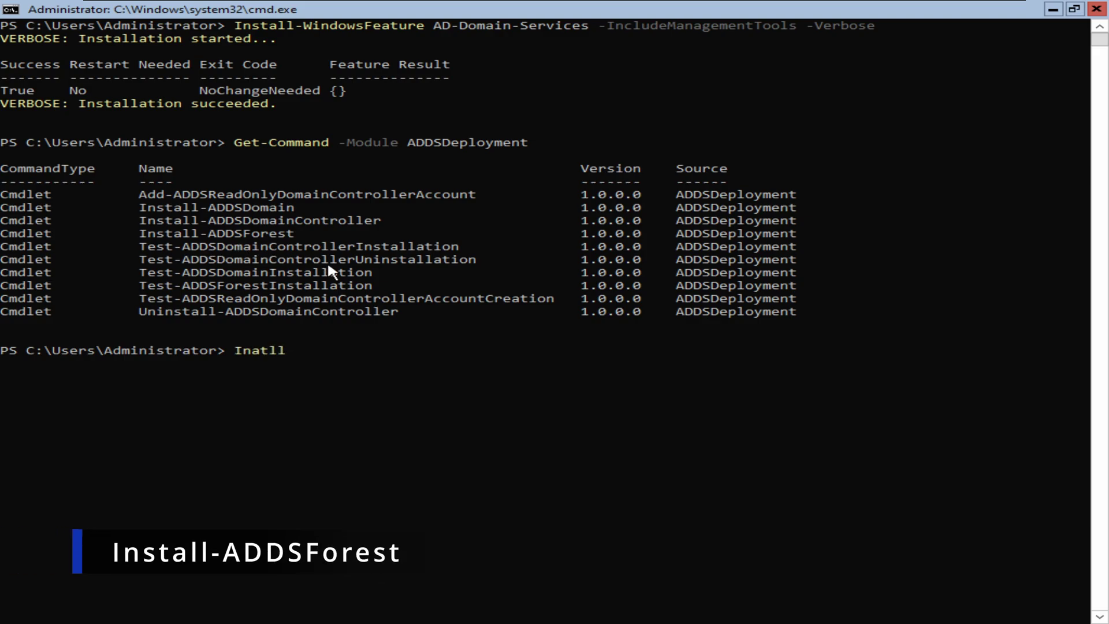
key("BackSpace")
key("BackSpace")
key("BackSpace")
key("BackSpace")
key("BackSpace")
type("nstall-ADD")
key("Tab")
key("Tab")
key("Tab")
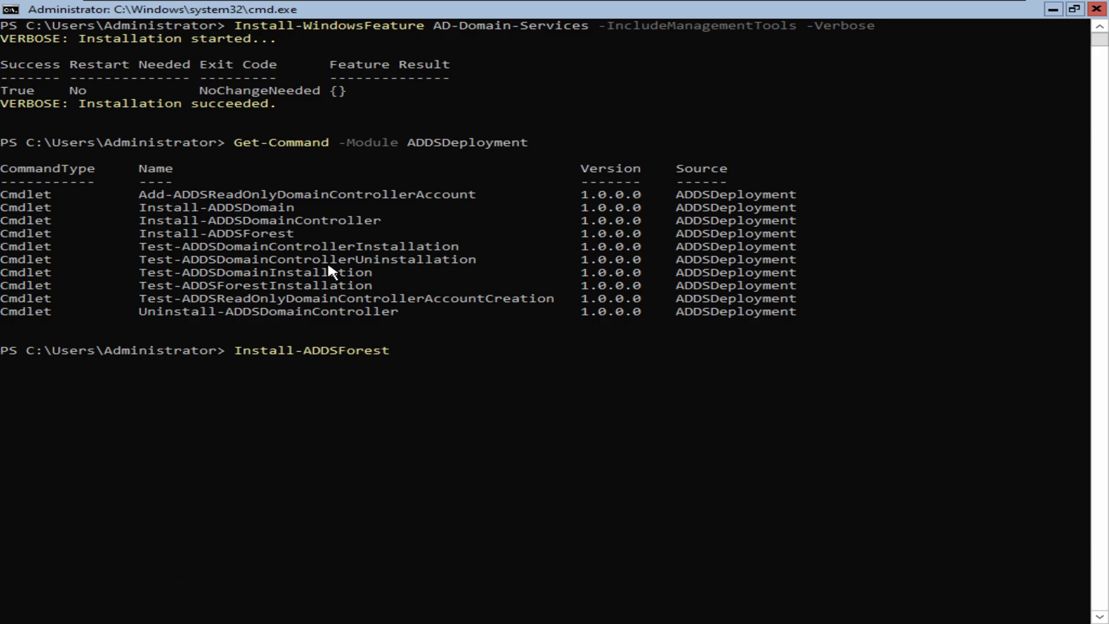
key("Return")
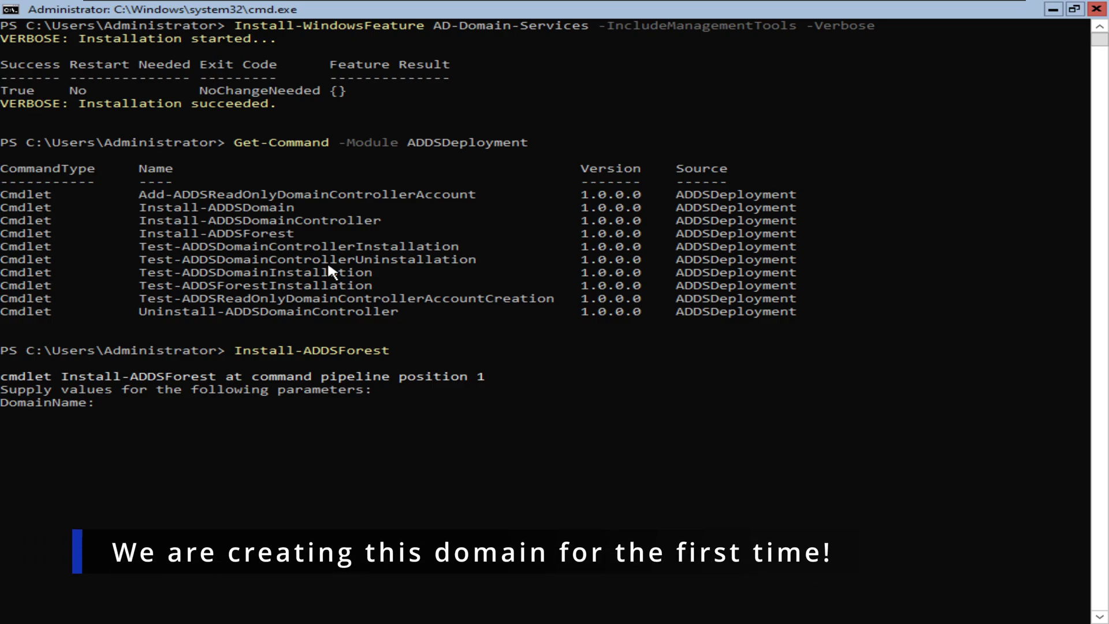
type("sanujacore.local")
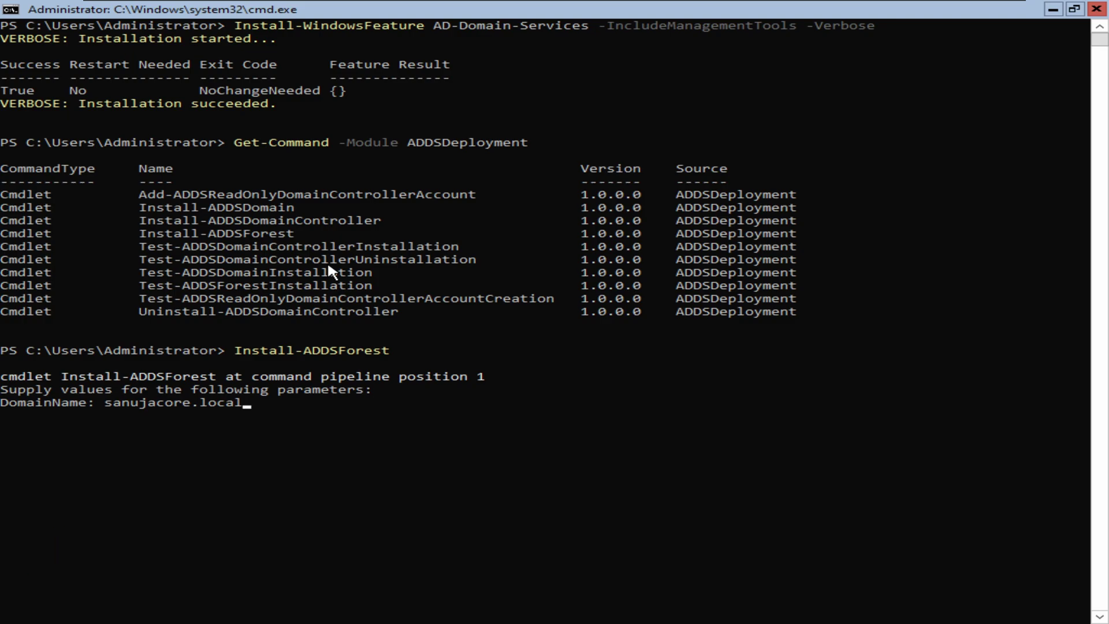
key("Return")
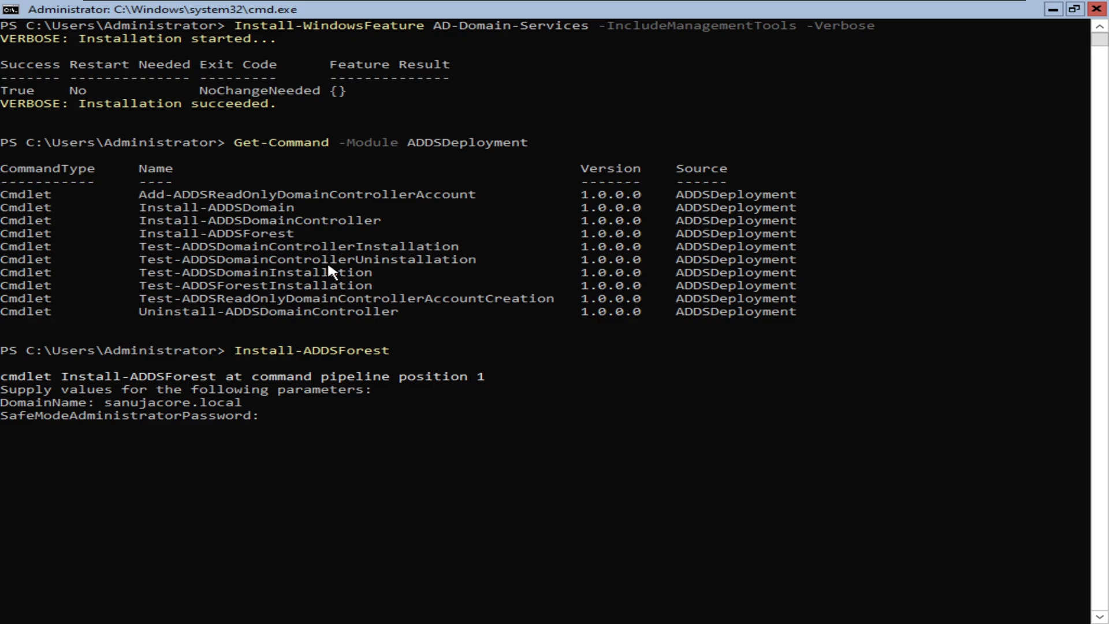
Enter the safe mode administrator password for the new forest and confirm it
type("*******")
key("BackSpace")
key("BackSpace")
key("BackSpace")
key("BackSpace")
key("BackSpace")
key("BackSpace")
key("BackSpace")
type("***********")
key("Return")
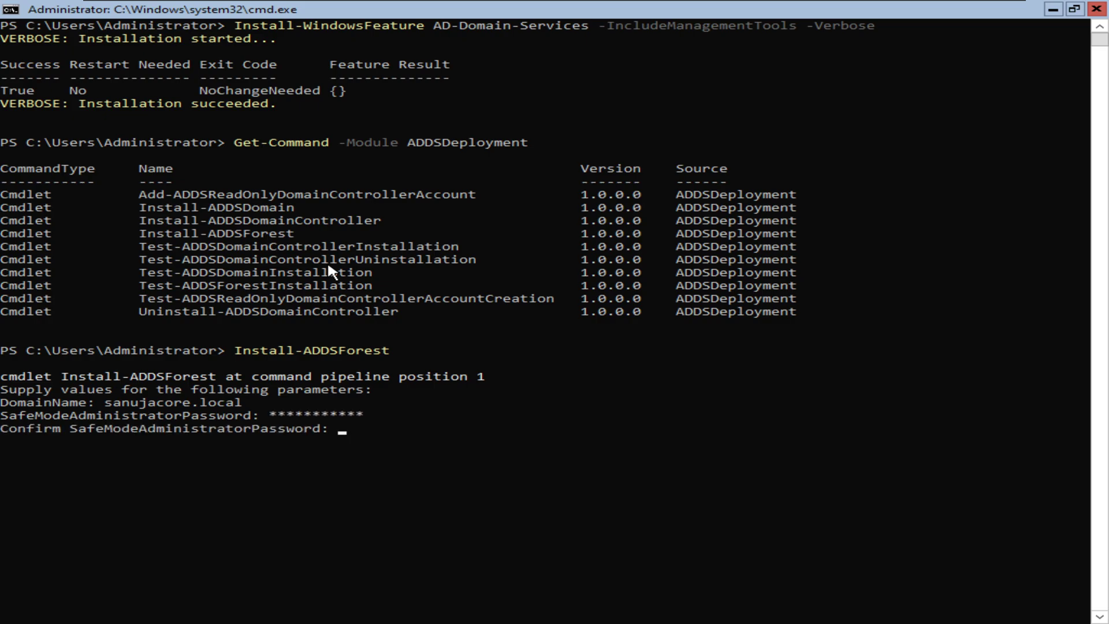
type("***********")
key("Return")
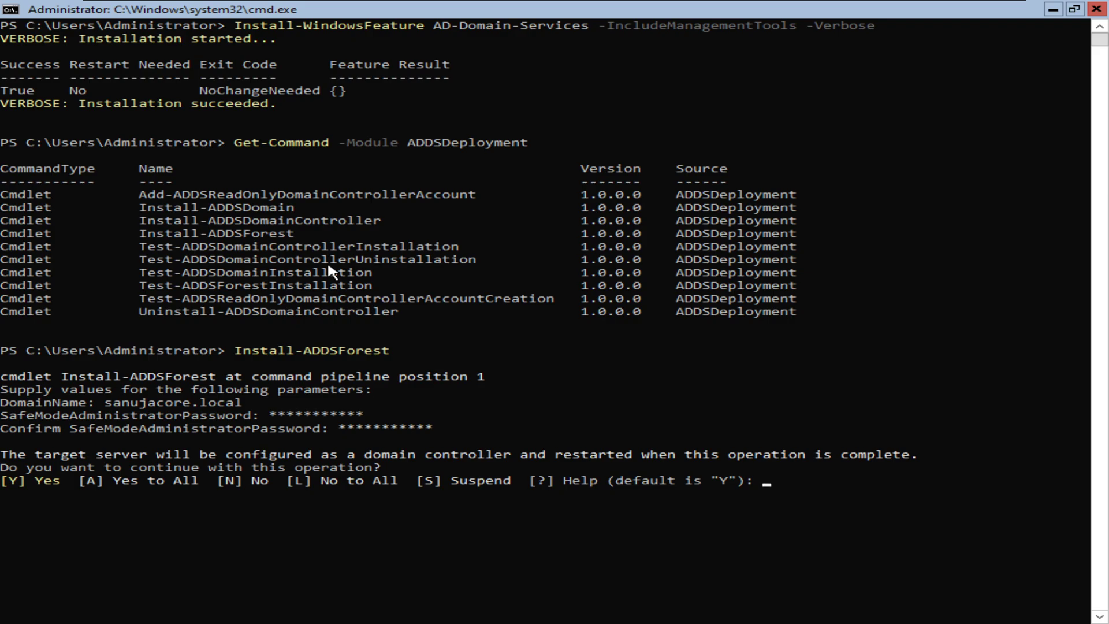
Answer Yes to All to configure the server as a domain controller, then dismiss the restart sign-out notice
type("a")
key("Return")
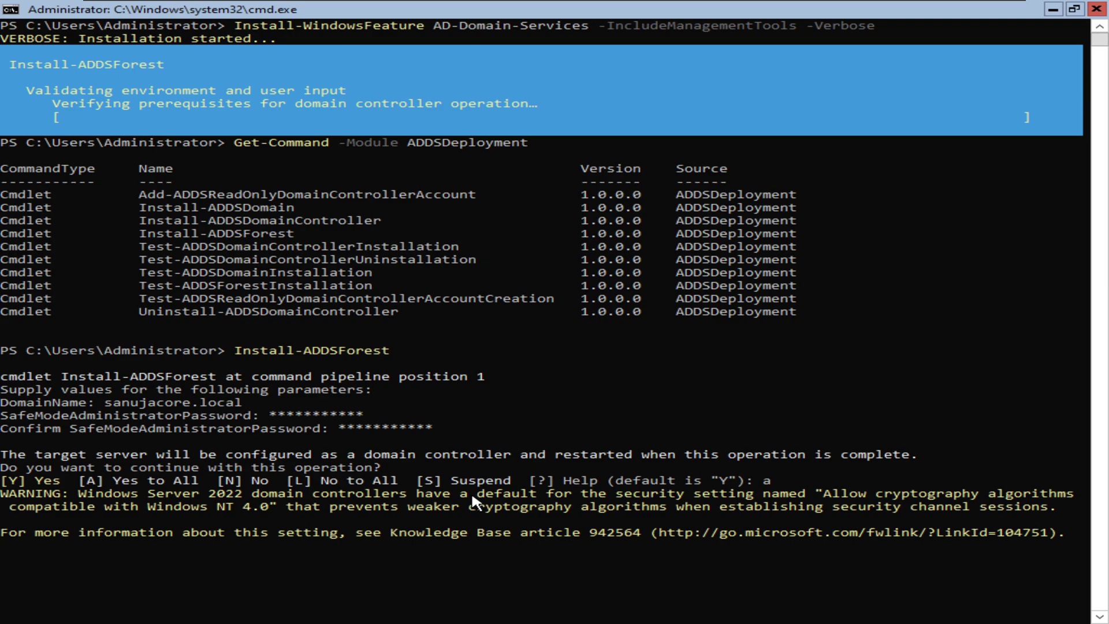
left_click(471, 491)
key("Escape")
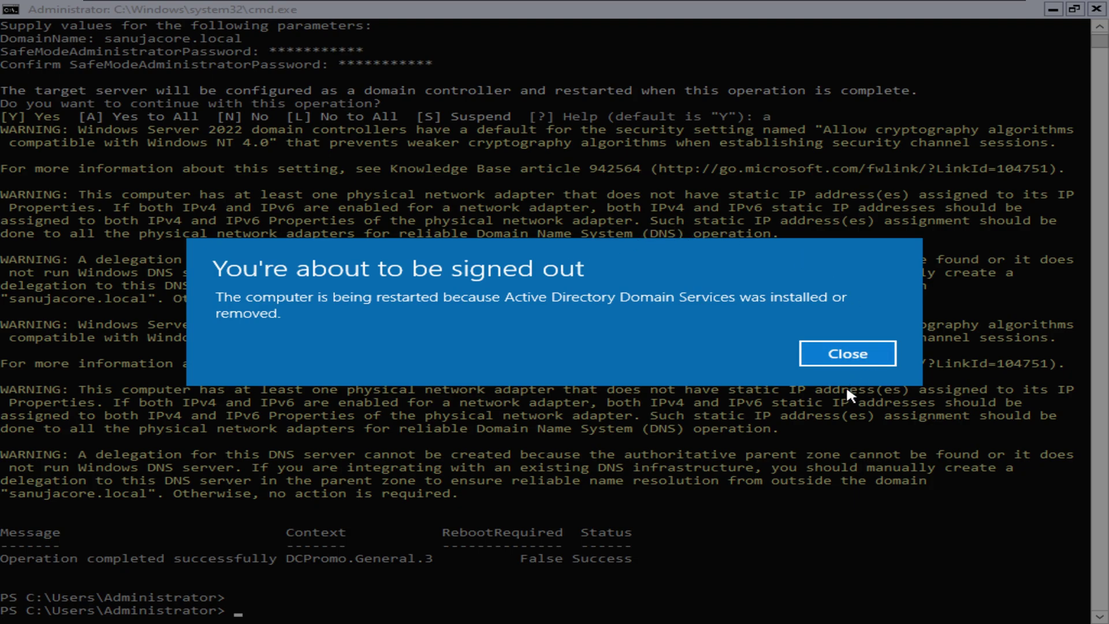
left_click(847, 354)
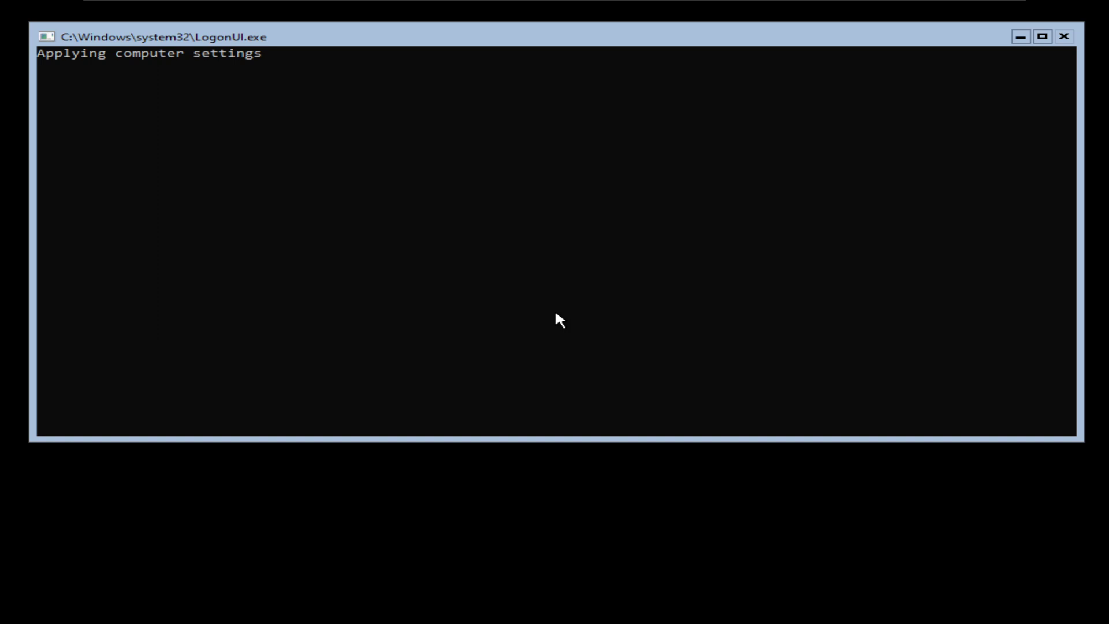
Unlock the restarted server, sign in as SANUJACORE\Administrator with the account password, and highlight the Domain/workgroup entry
left_click(673, 234)
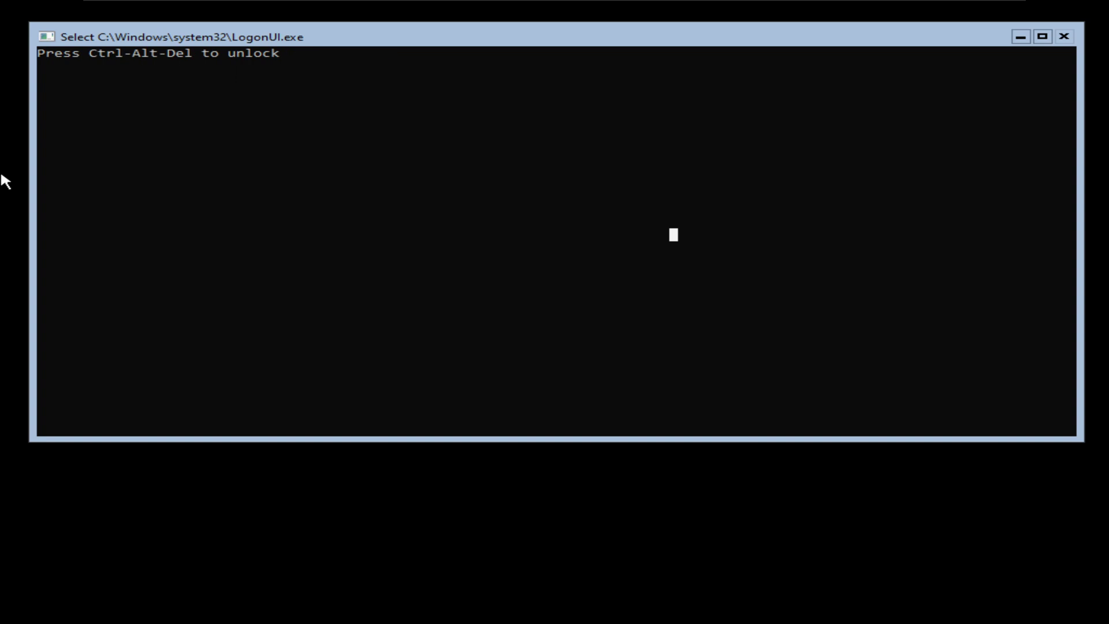
left_click(656, 311)
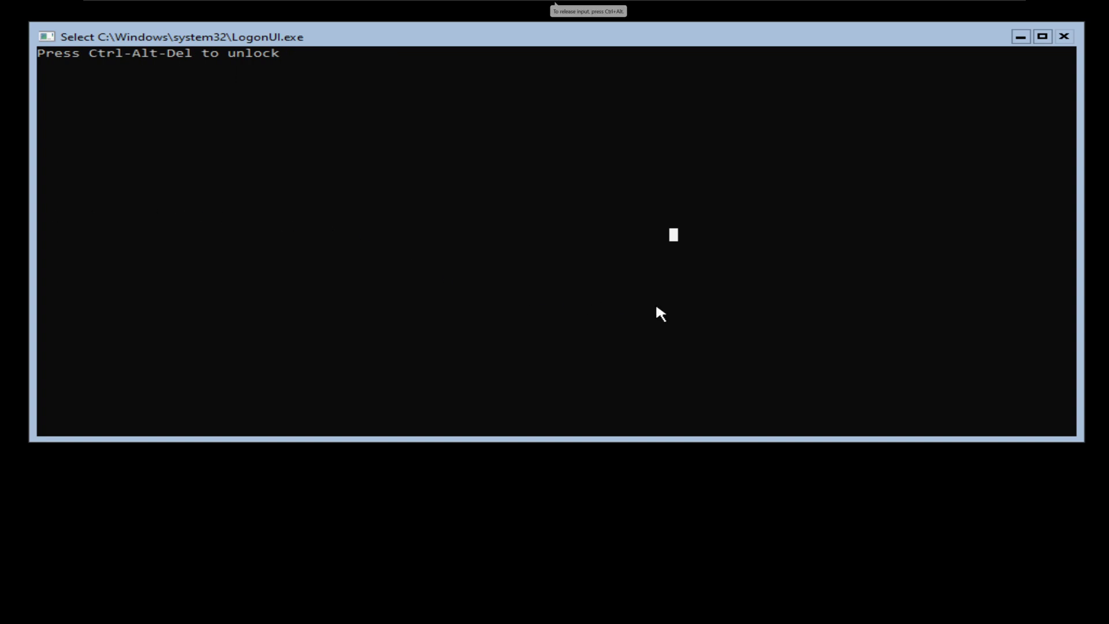
left_click(665, 194)
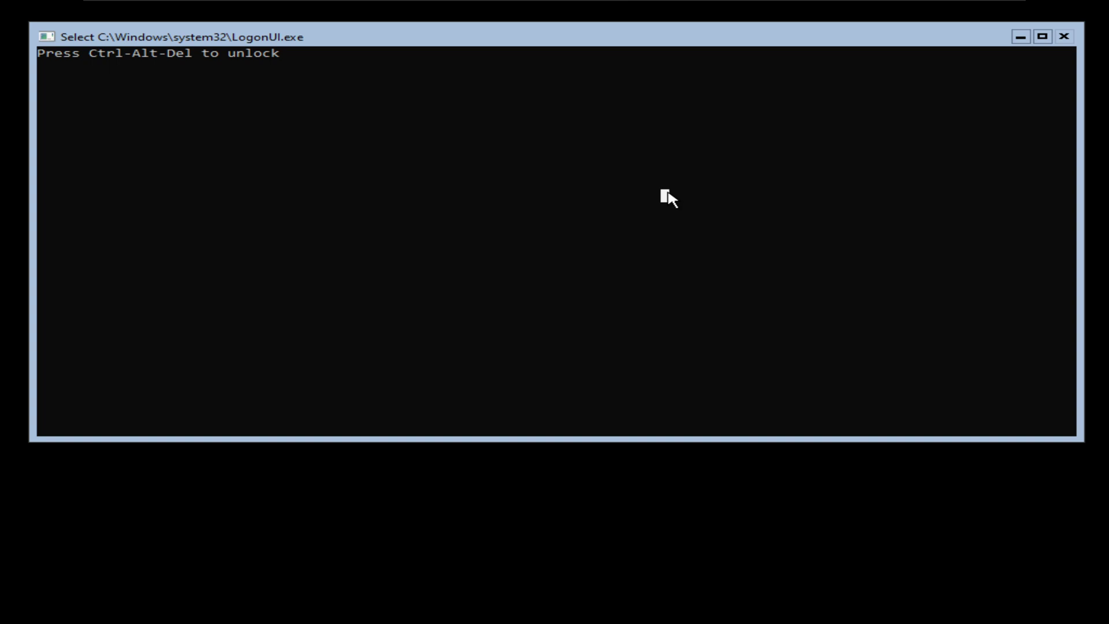
key("ctrl+alt+Delete")
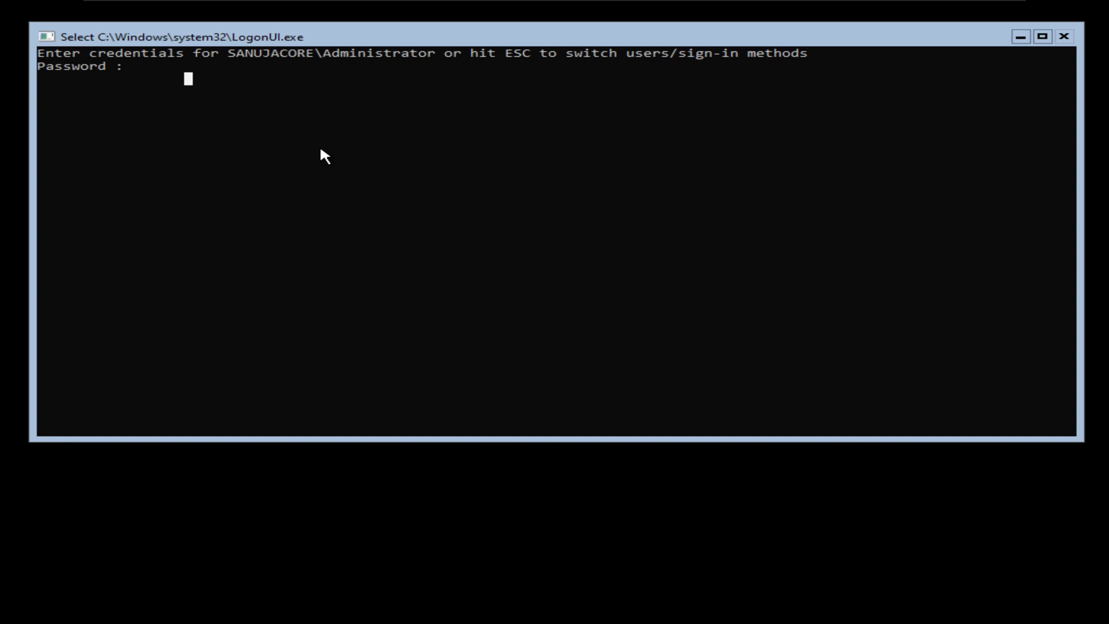
type("********")
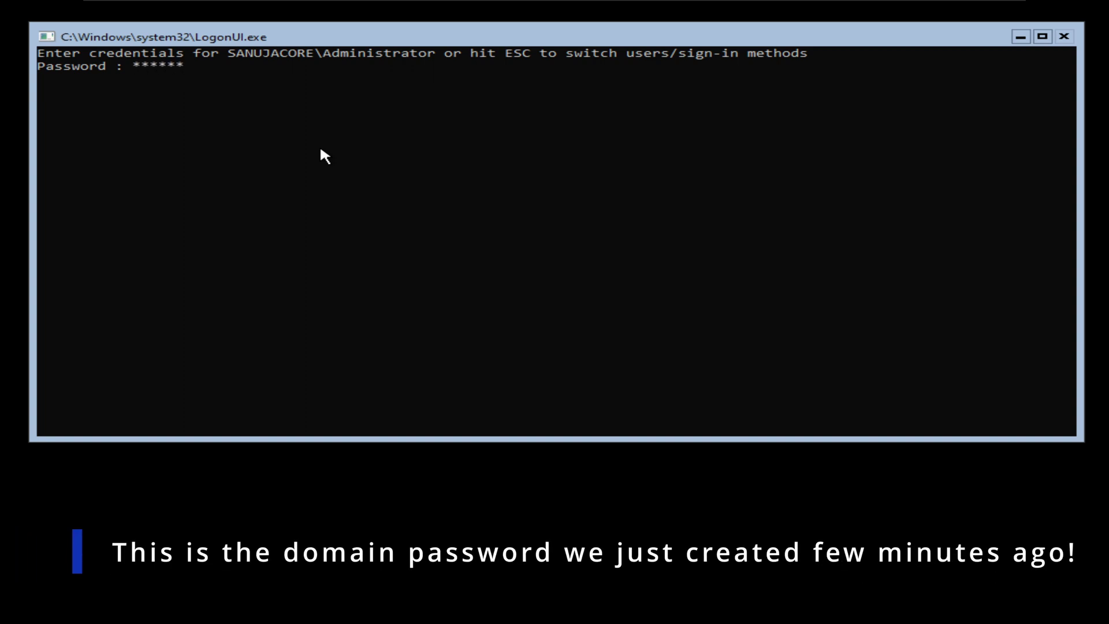
type("**")
key("Return")
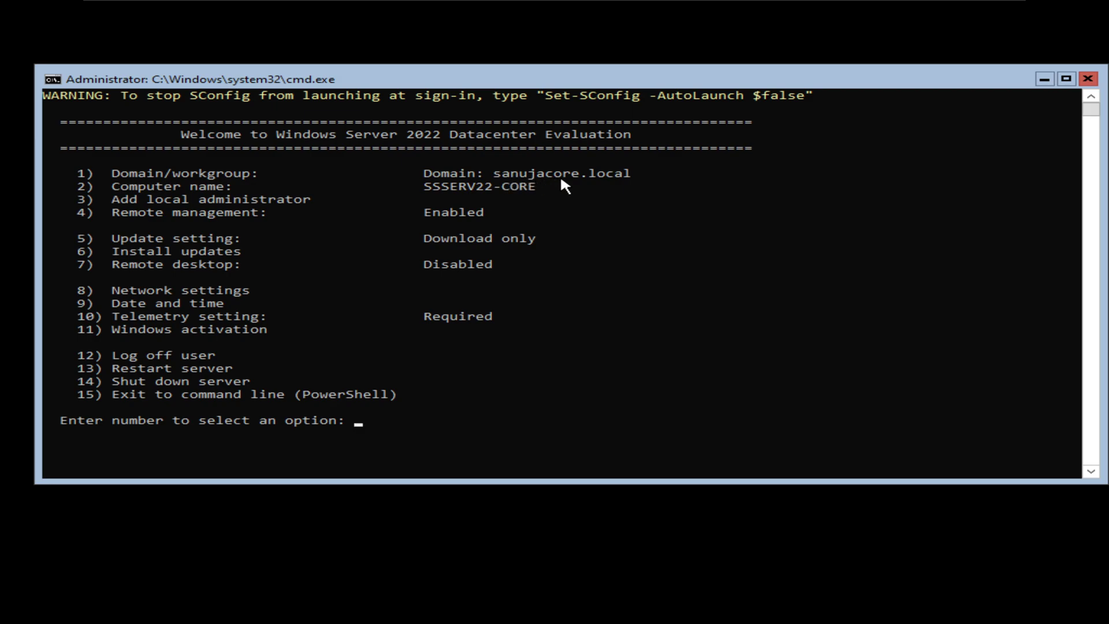
left_click_drag(635, 172, 3, 175)
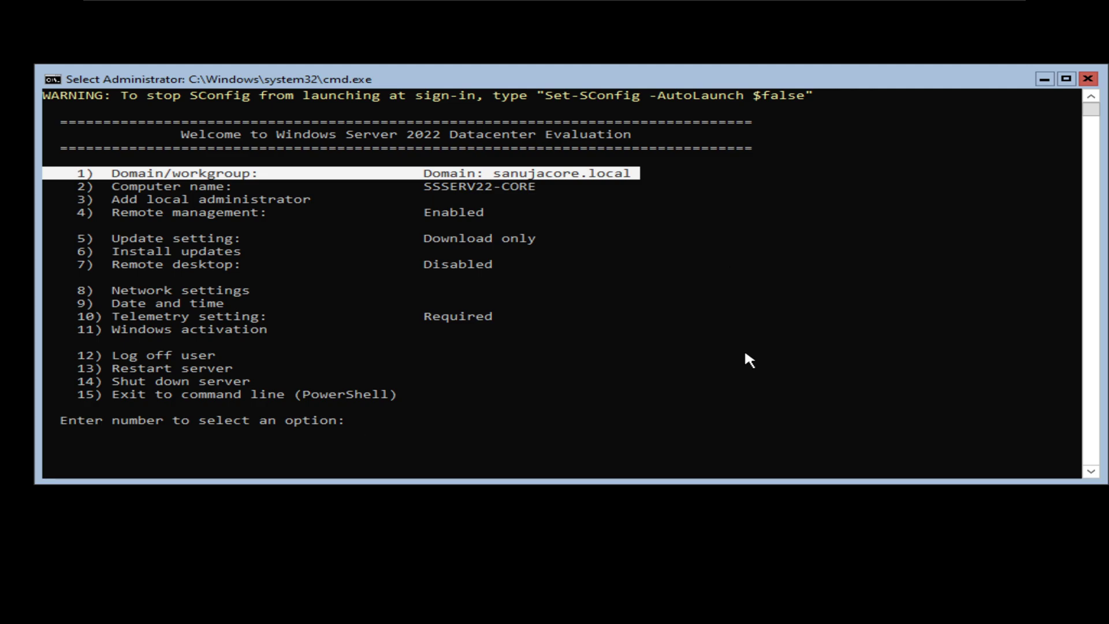